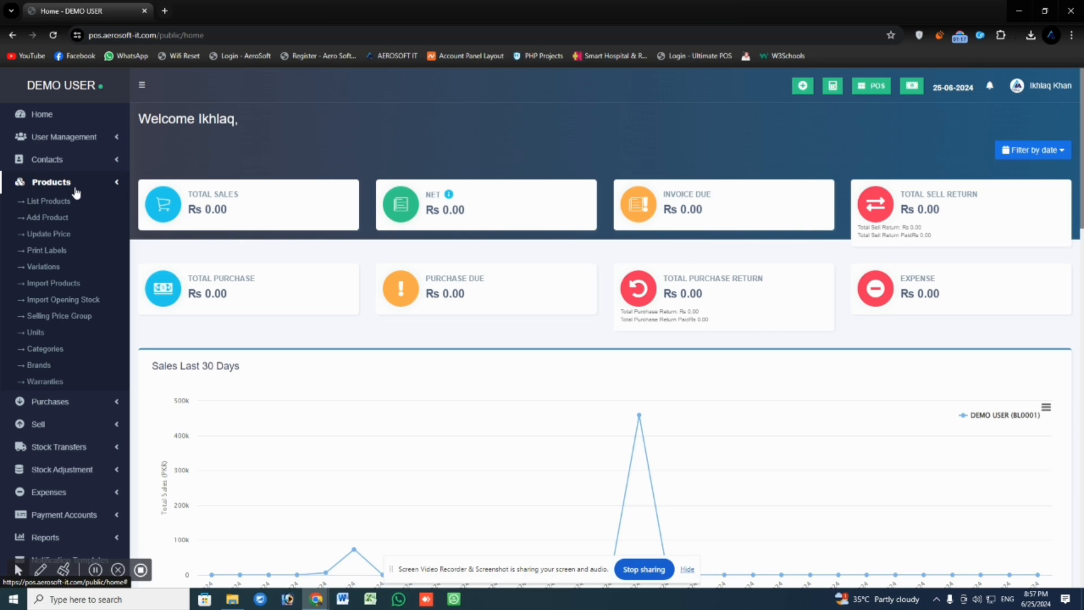
Open the product categories list and look over the existing categories
{"action": "left_click", "coordinate": [49, 350]}
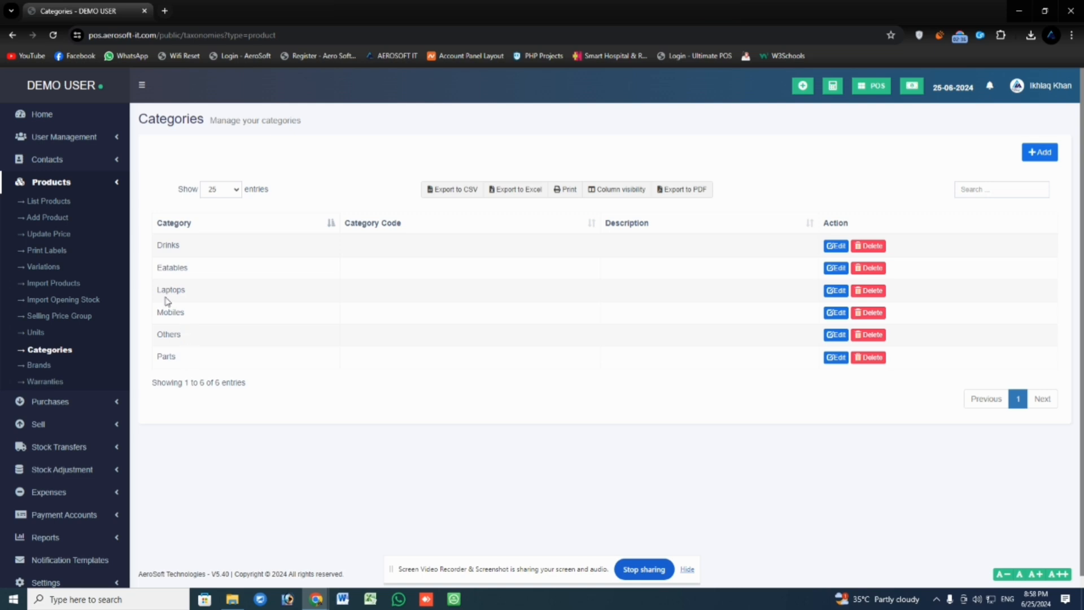
{"action": "left_click_drag", "start_coordinate": [157, 289], "coordinate": [190, 291]}
{"action": "left_click", "coordinate": [190, 407]}
Start a new product category and name it Drinks
{"action": "left_click", "coordinate": [1046, 153]}
{"action": "left_click", "coordinate": [1044, 157]}
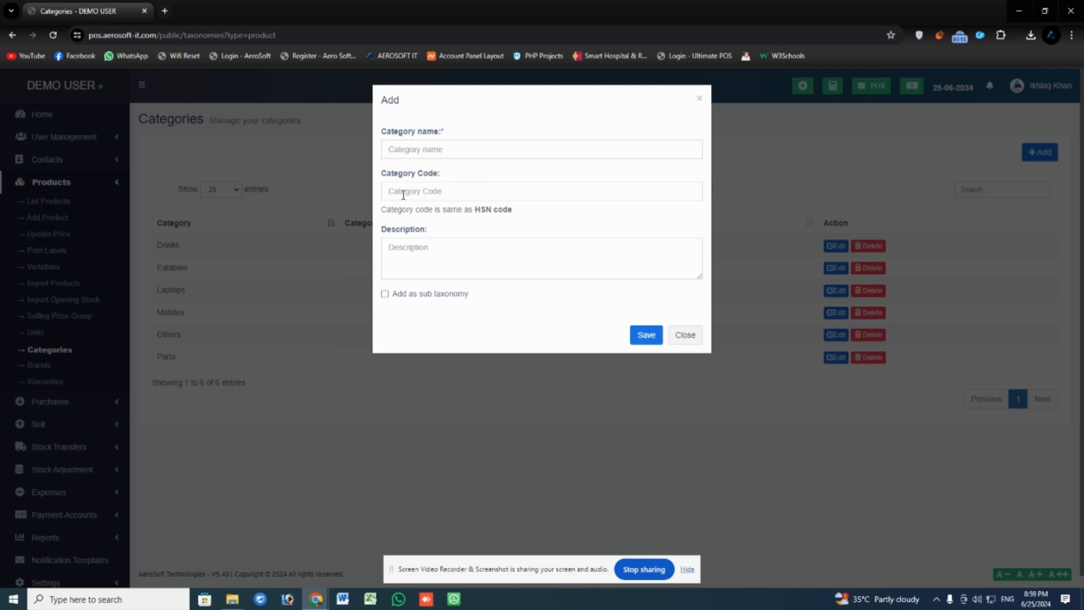
{"action": "left_click", "coordinate": [425, 148]}
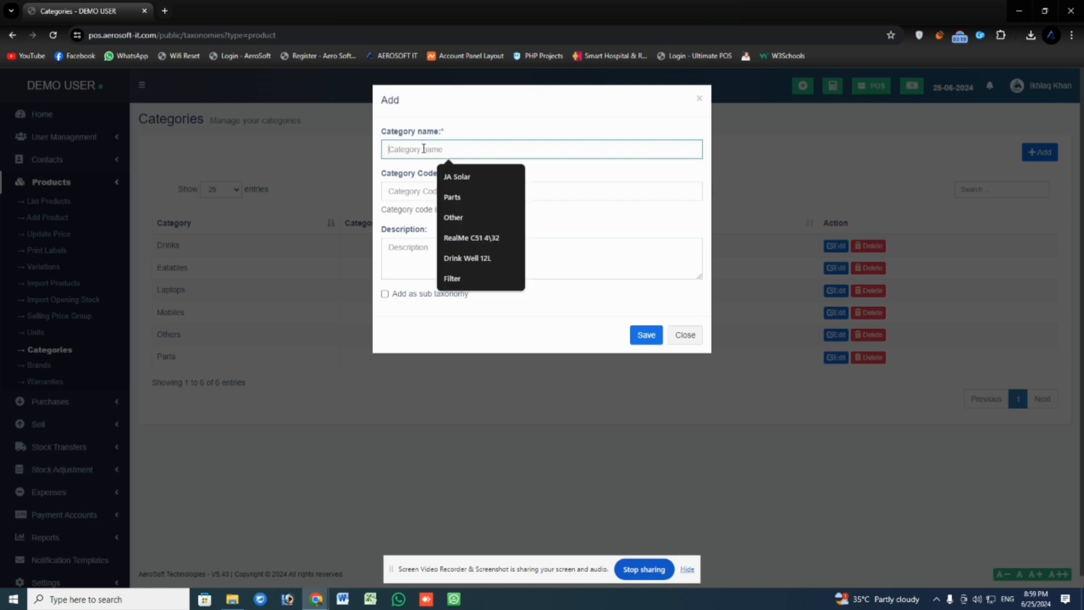
{"action": "type", "text": "Drinks"}
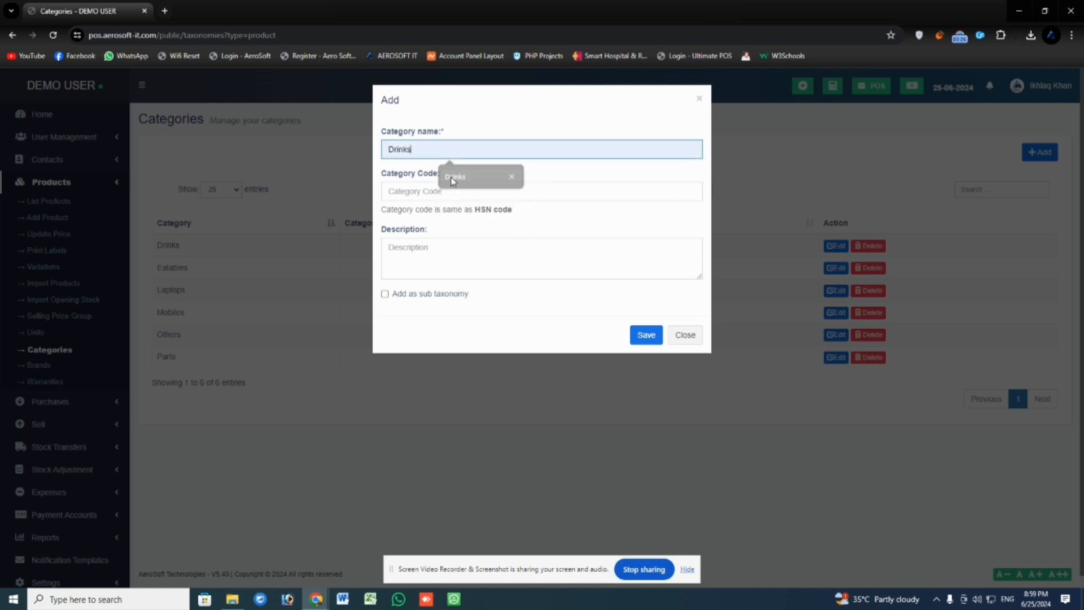
{"action": "left_click", "coordinate": [452, 180]}
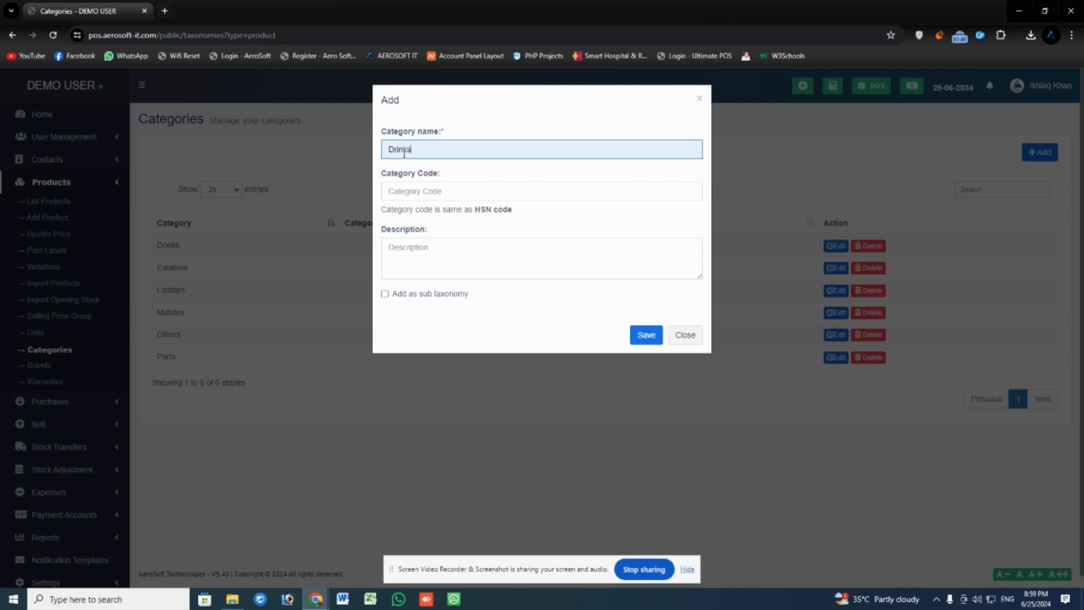
Try the sub taxonomy option and its parent category choices, turn it off again and close the category form without saving
{"action": "left_click", "coordinate": [385, 294]}
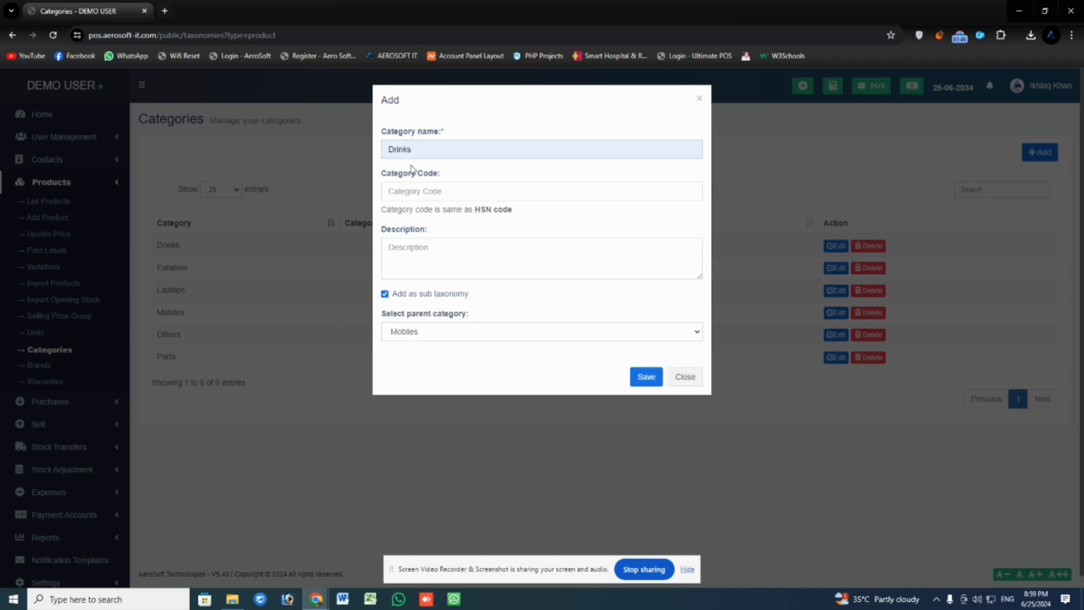
{"action": "left_click", "coordinate": [412, 335]}
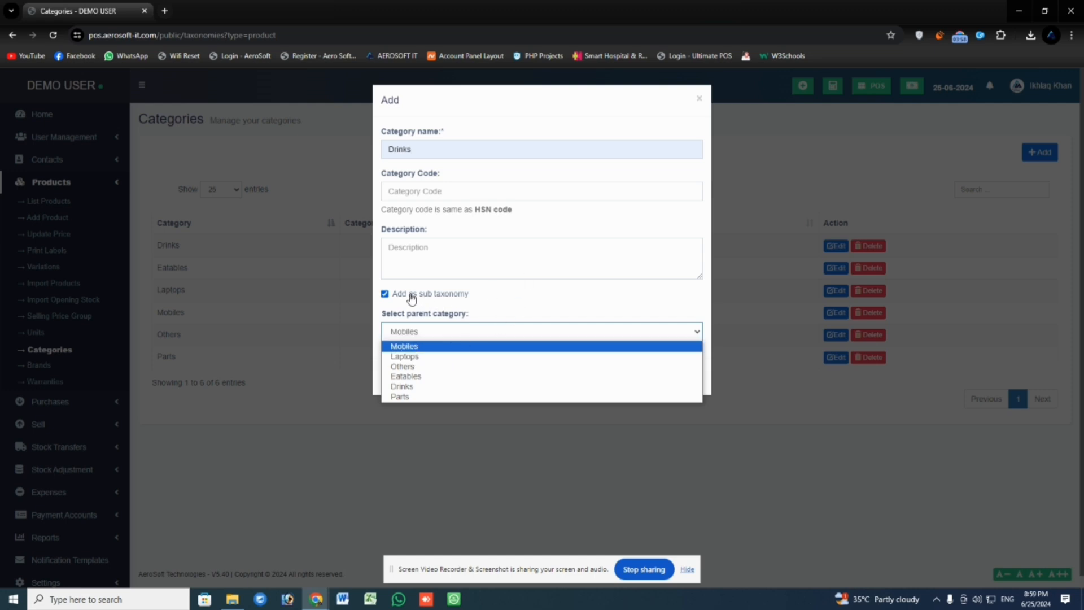
{"action": "left_click", "coordinate": [492, 302]}
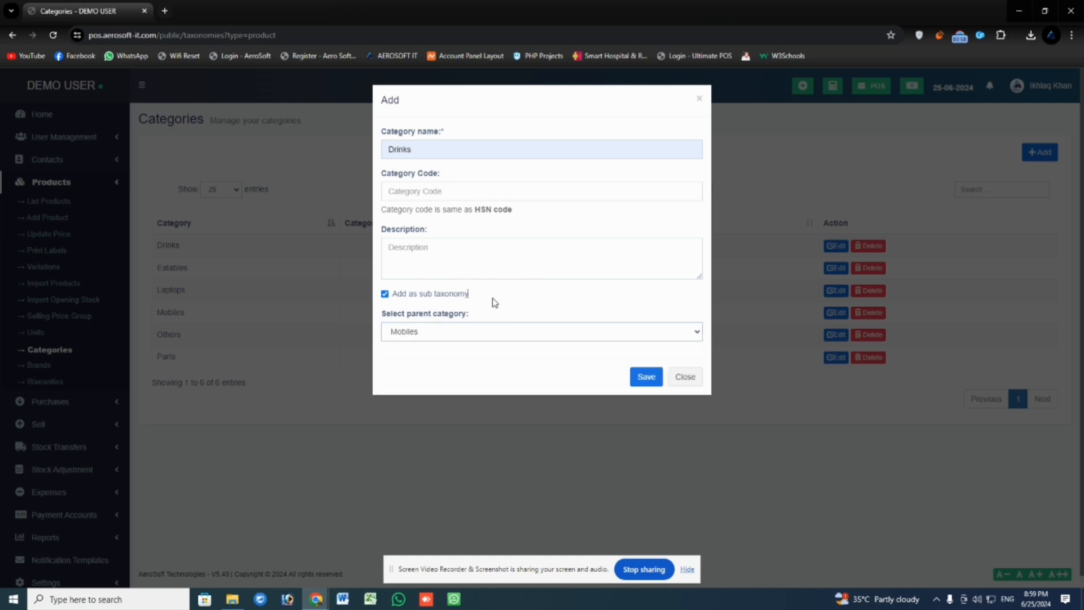
{"action": "left_click", "coordinate": [385, 294]}
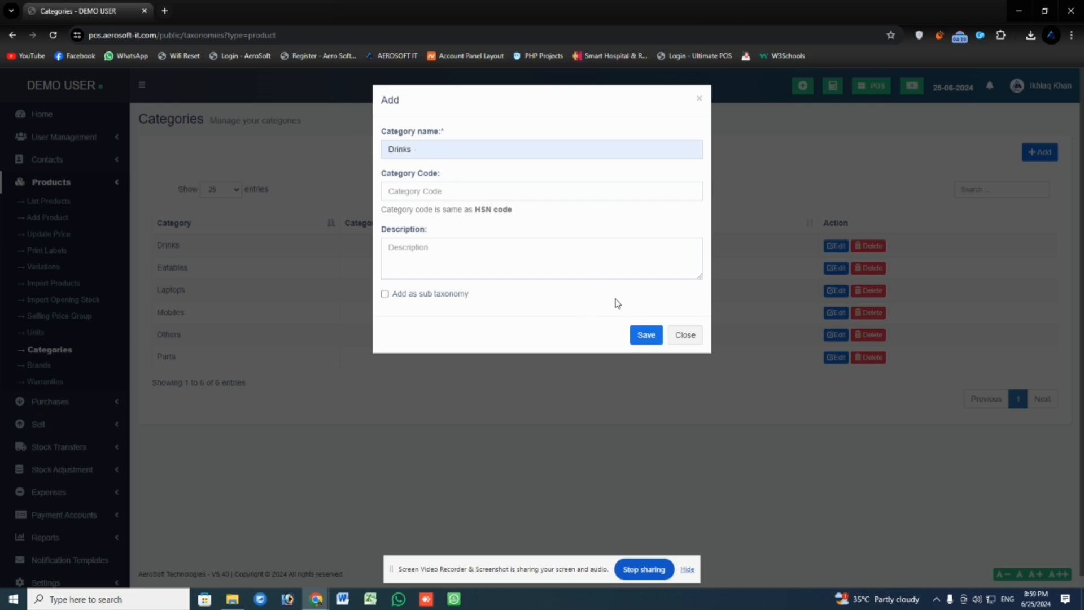
{"action": "left_click", "coordinate": [680, 341]}
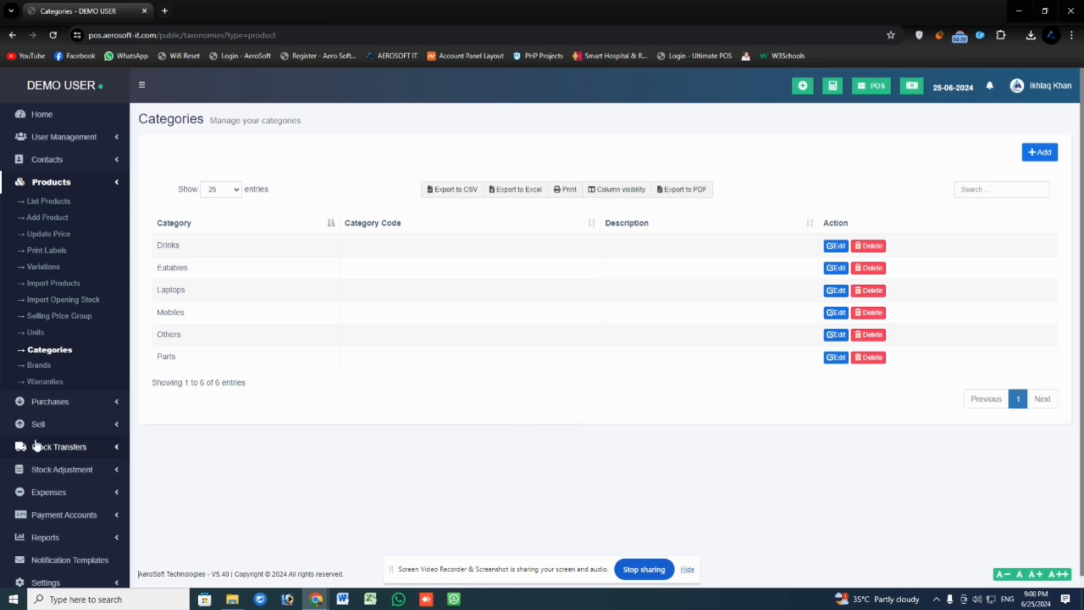
In the Units list, start a new unit named Box with Allow decimal set to No
{"action": "left_click", "coordinate": [49, 337]}
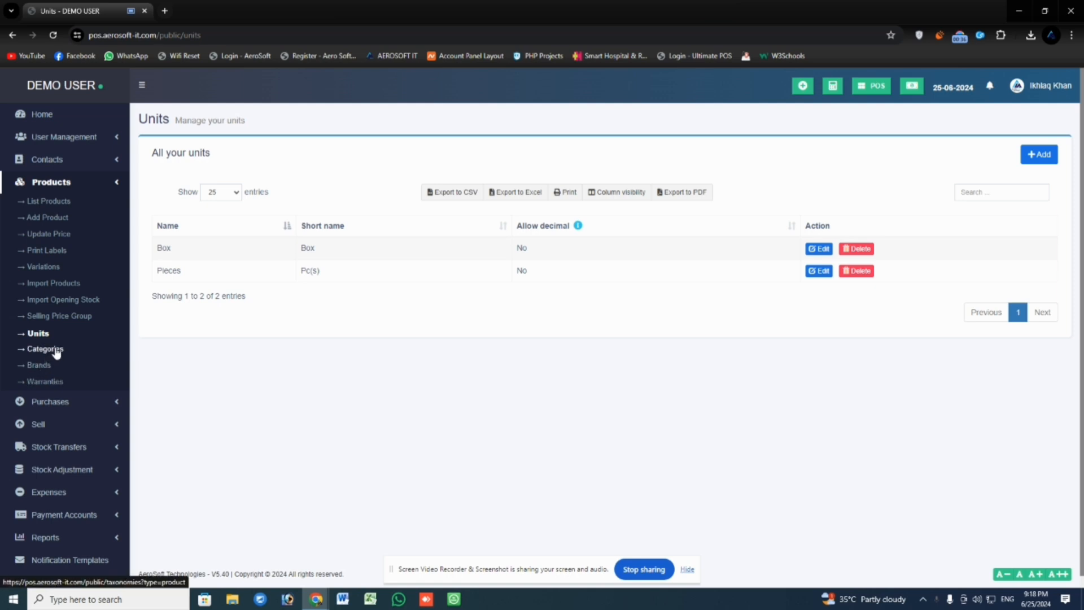
{"action": "left_click", "coordinate": [1038, 156]}
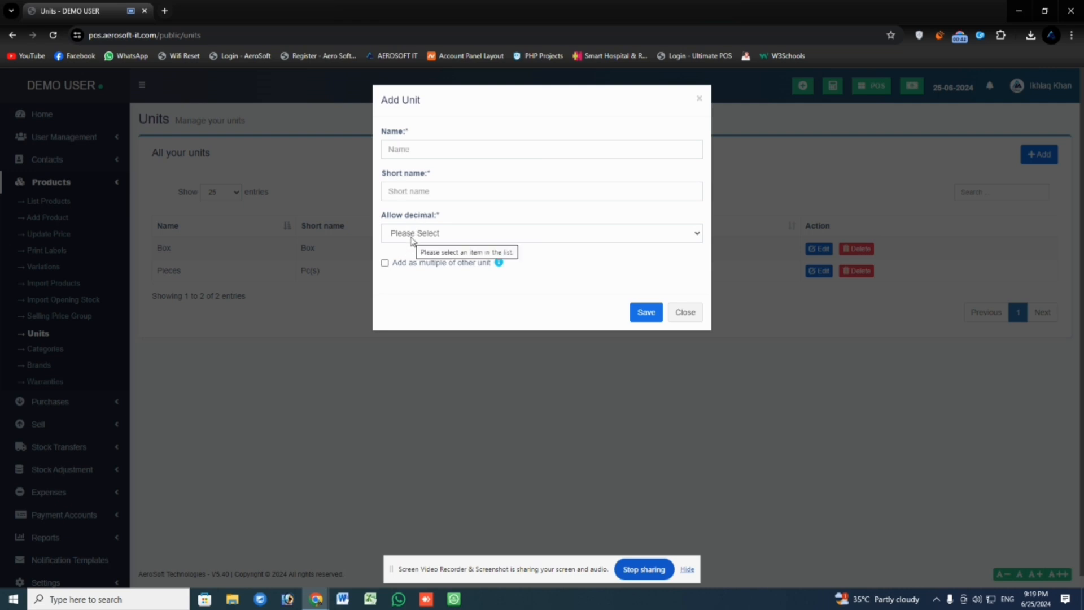
{"action": "left_click", "coordinate": [433, 157]}
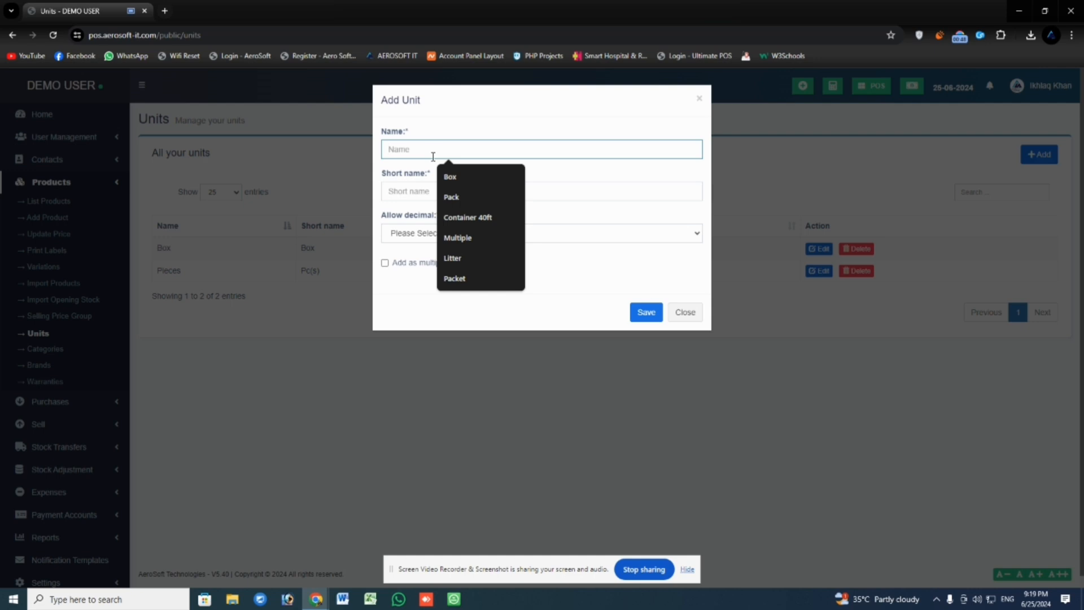
{"action": "left_click", "coordinate": [463, 179]}
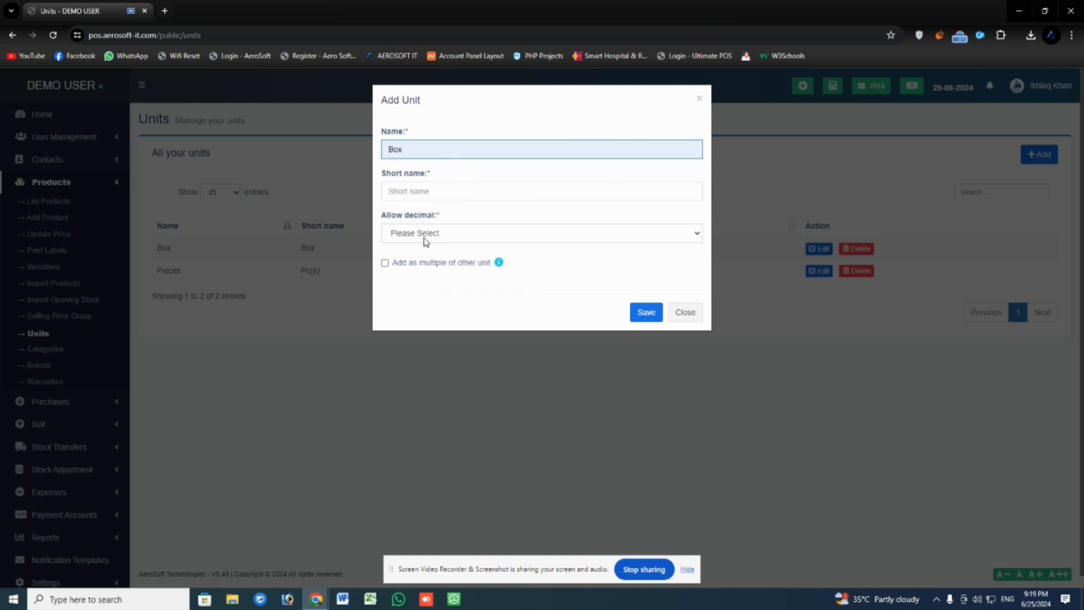
{"action": "left_click", "coordinate": [398, 238]}
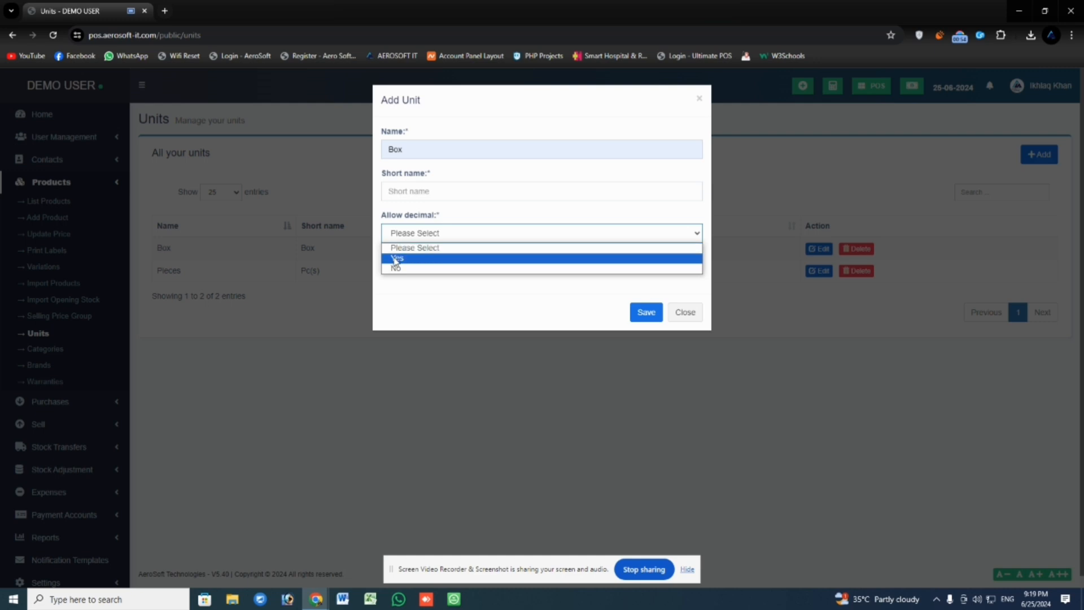
{"action": "left_click", "coordinate": [396, 259]}
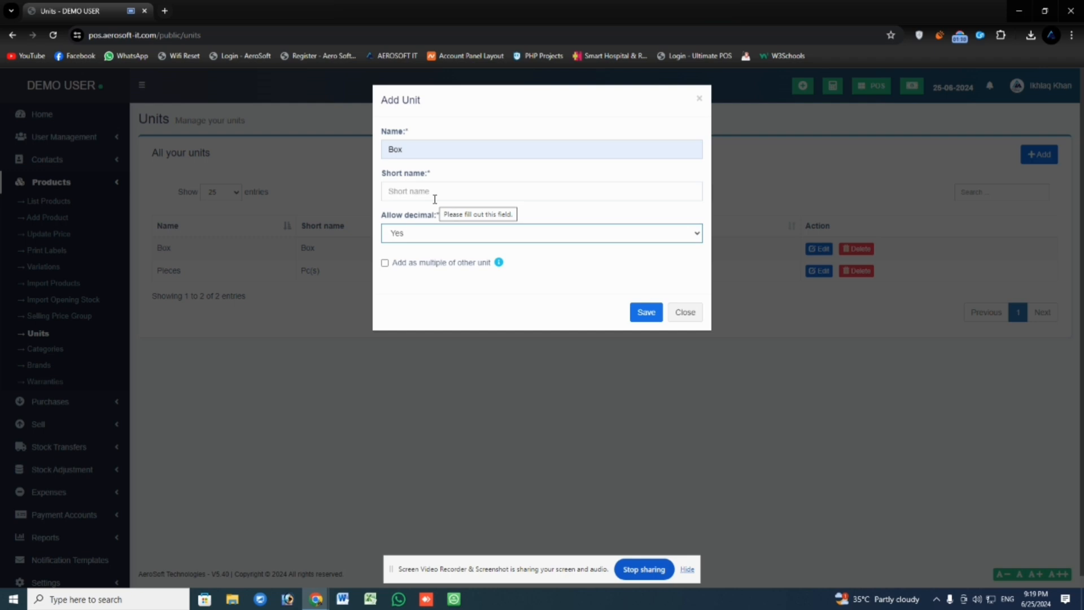
{"action": "left_click", "coordinate": [418, 236]}
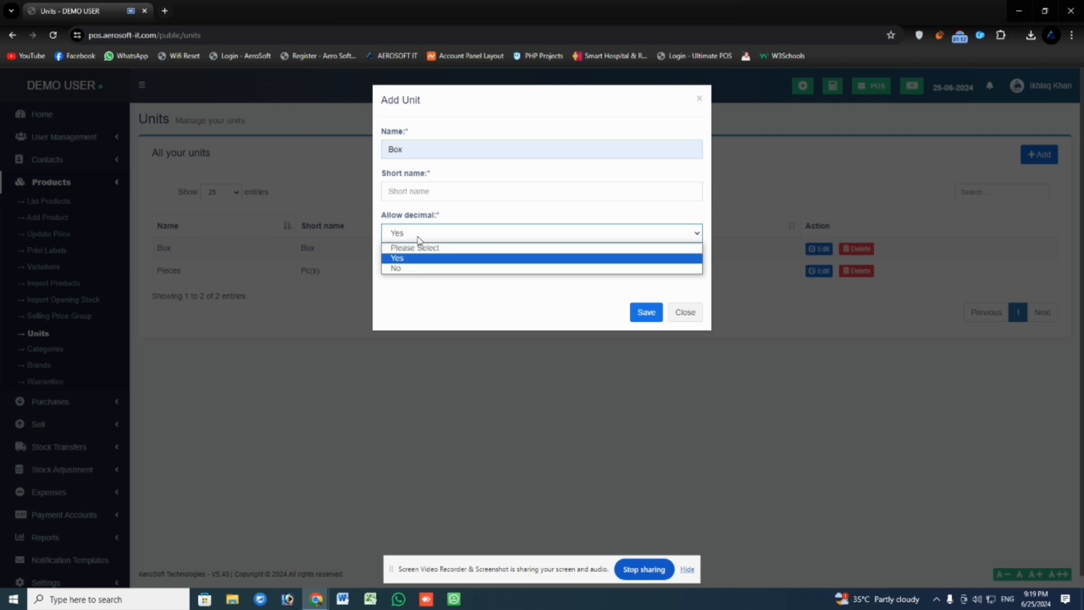
{"action": "left_click", "coordinate": [398, 268]}
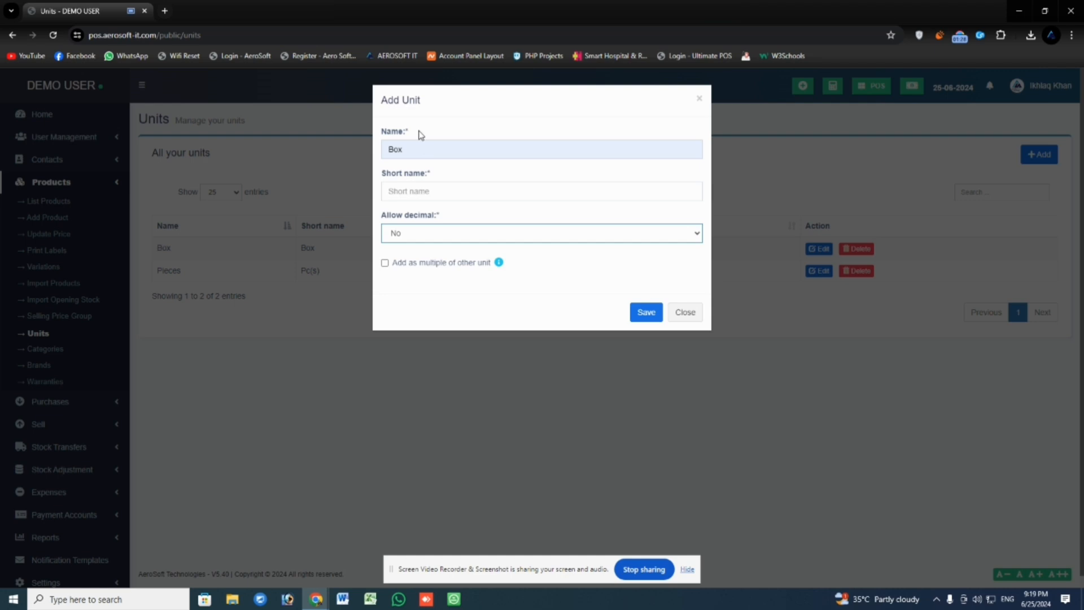
Try the option to add the unit as a multiple of another unit, turn it off and discard the unit form
{"action": "left_click", "coordinate": [387, 264]}
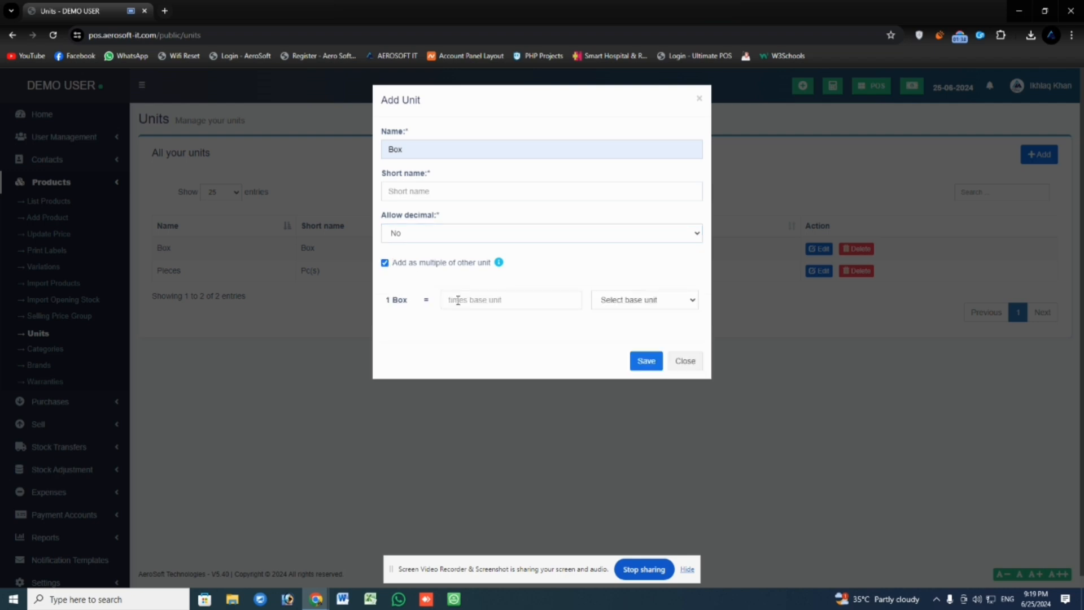
{"action": "left_click", "coordinate": [385, 263]}
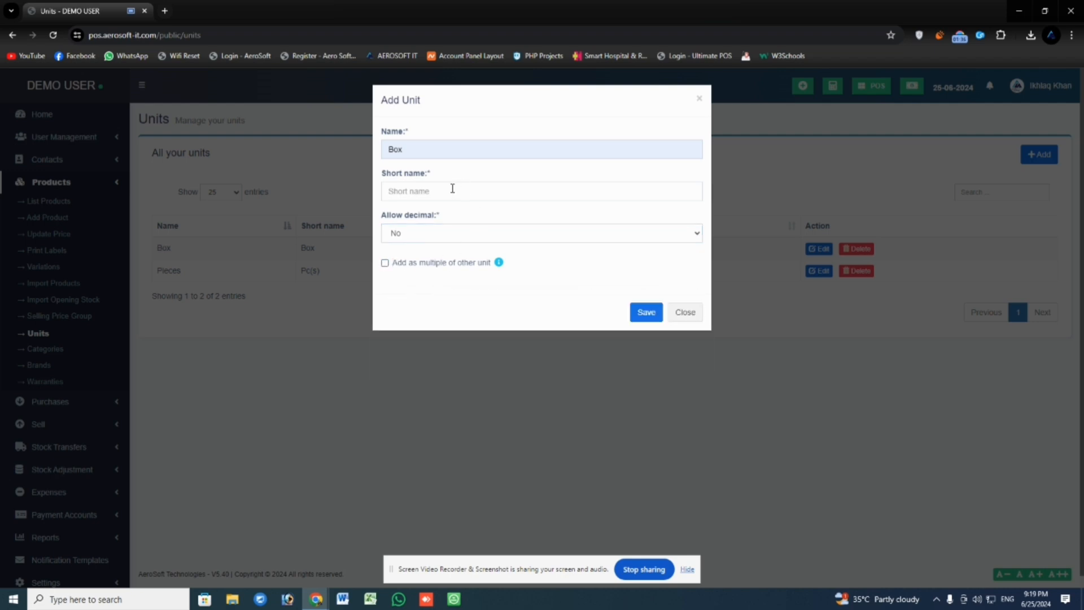
{"action": "left_click", "coordinate": [685, 312]}
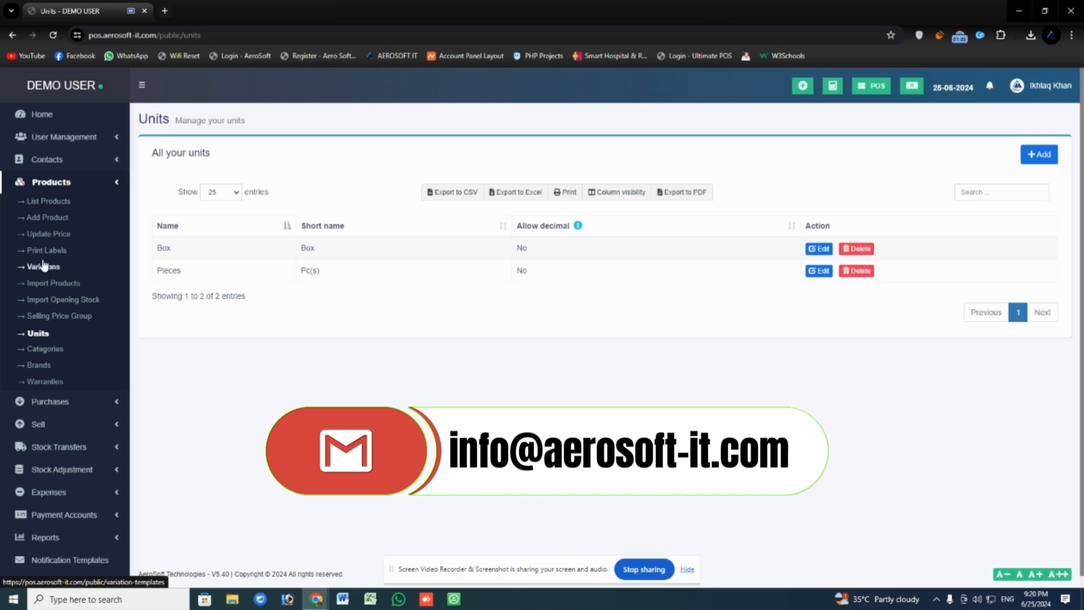
Start a new product named JA Solar and set its unit to Pieces (Pc(s))
{"action": "left_click", "coordinate": [62, 219]}
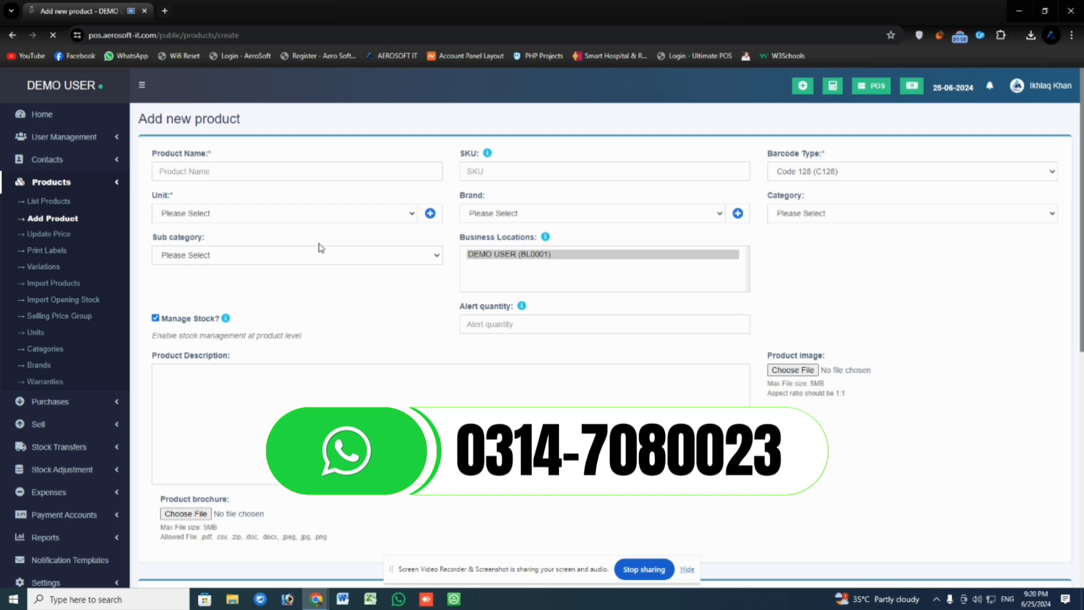
{"action": "left_click", "coordinate": [215, 172]}
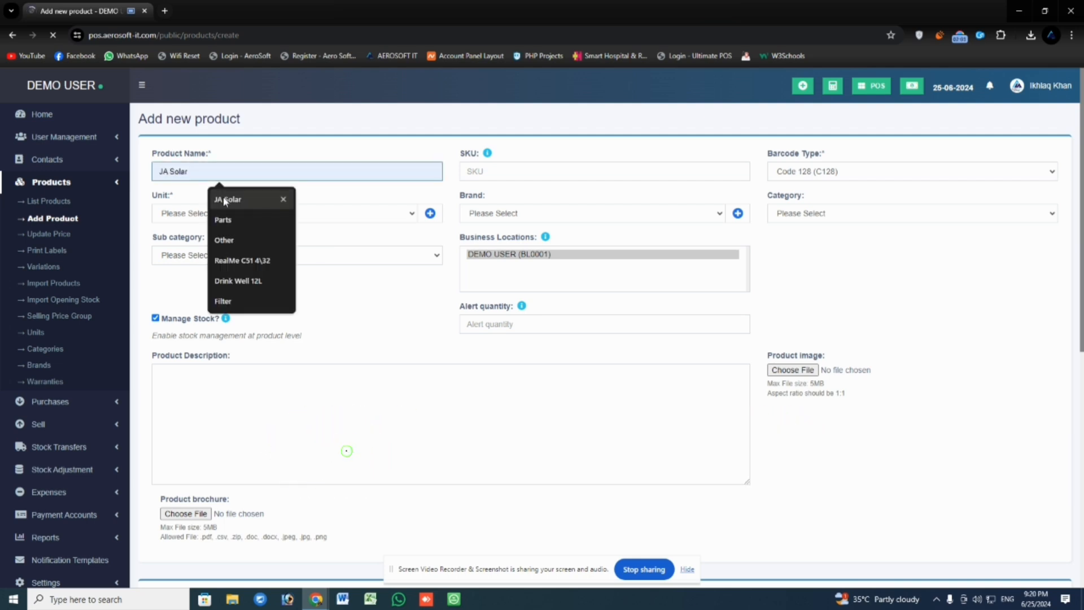
{"action": "left_click", "coordinate": [222, 199]}
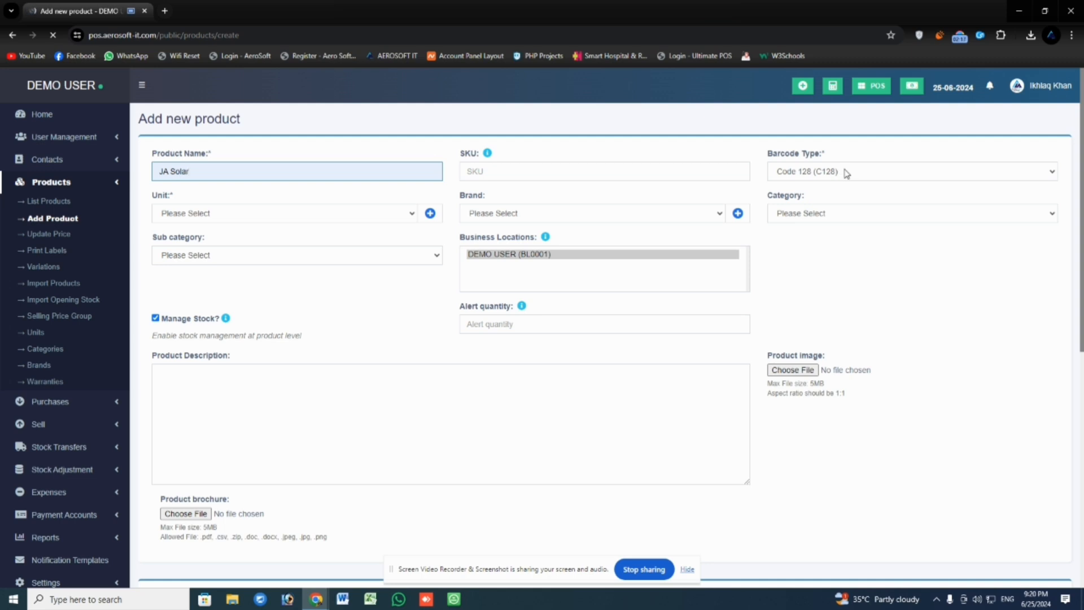
{"action": "left_click", "coordinate": [330, 220]}
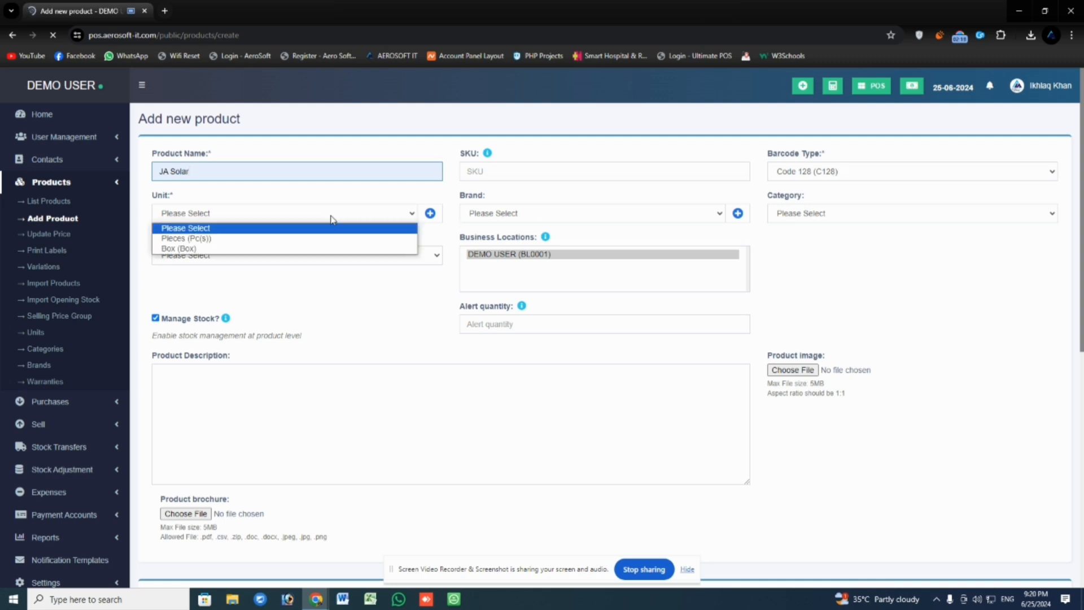
{"action": "left_click", "coordinate": [209, 238]}
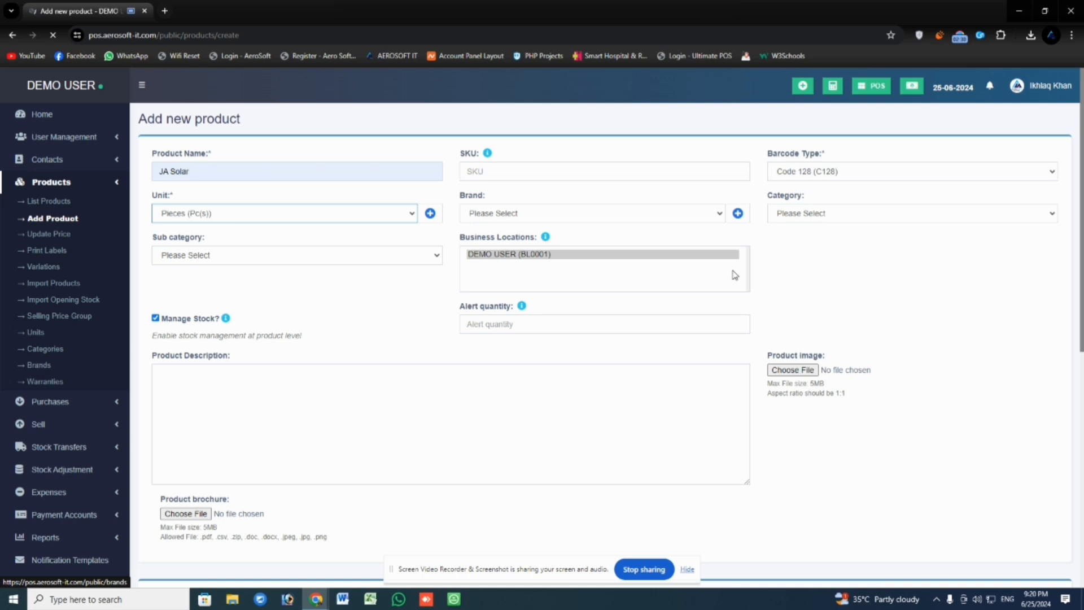
Set the new product's category to Others
{"action": "left_click", "coordinate": [741, 219]}
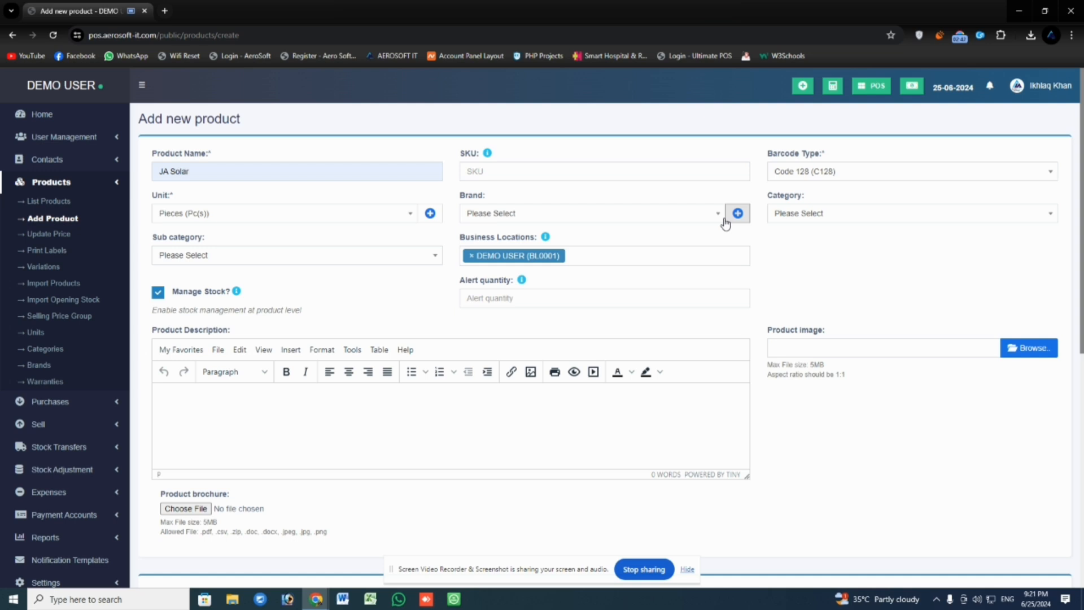
{"action": "left_click", "coordinate": [817, 220]}
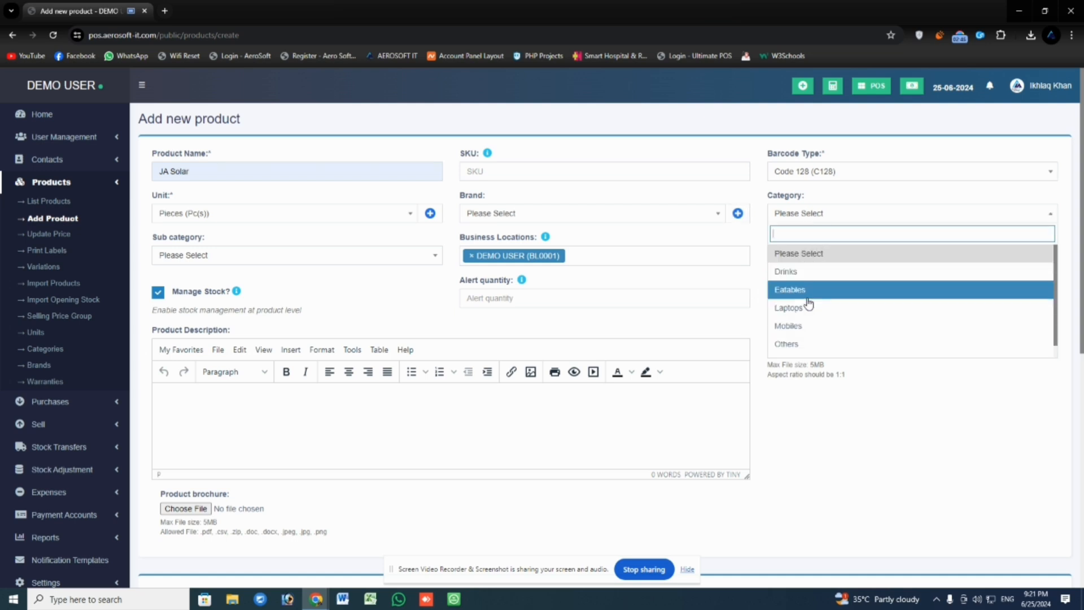
{"action": "scroll", "coordinate": [802, 316], "scroll_direction": "down", "scroll_amount": 1}
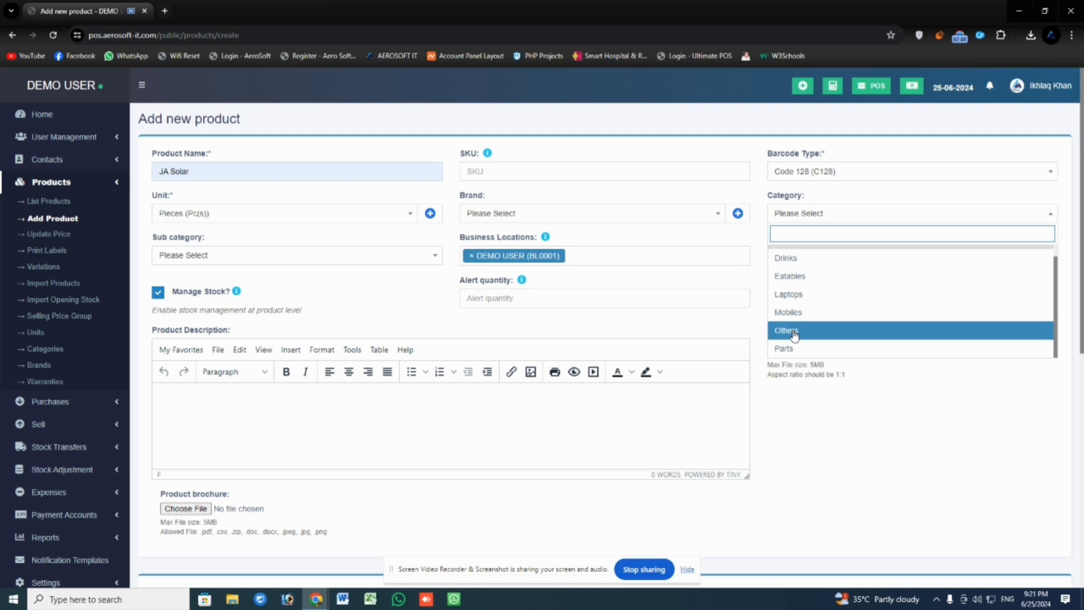
{"action": "left_click", "coordinate": [794, 335]}
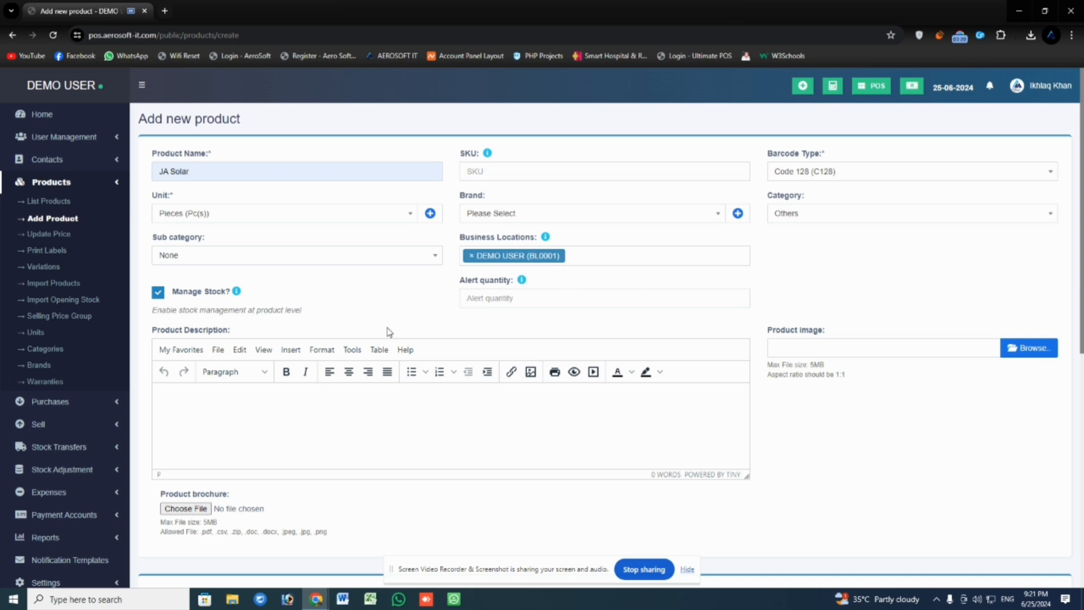
Attach 2.jpeg copy.jpg from the Desktop as the product image
{"action": "left_click", "coordinate": [1035, 354]}
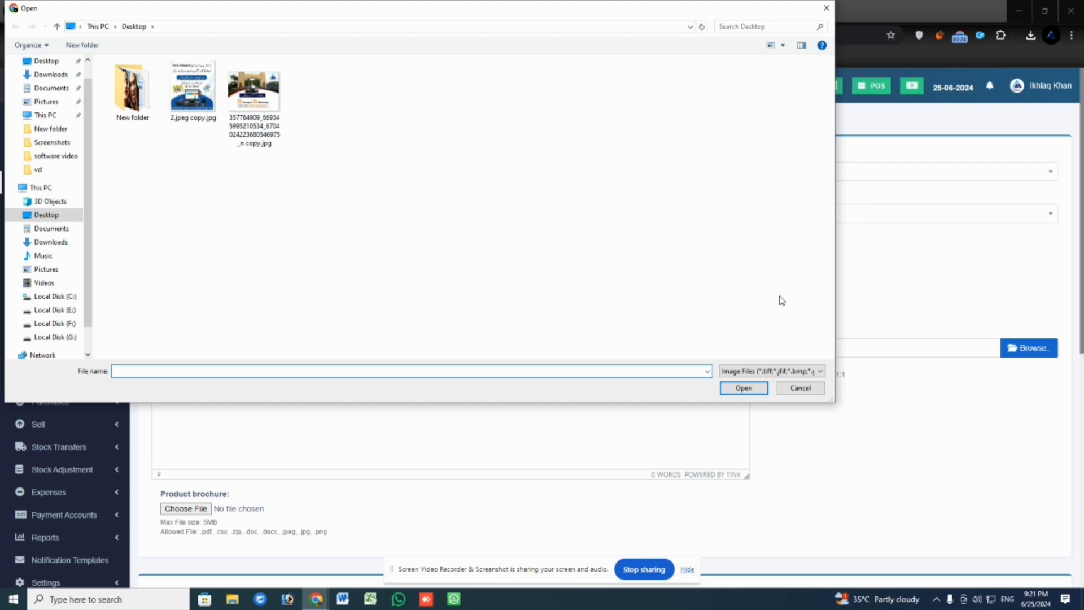
{"action": "left_click", "coordinate": [190, 90]}
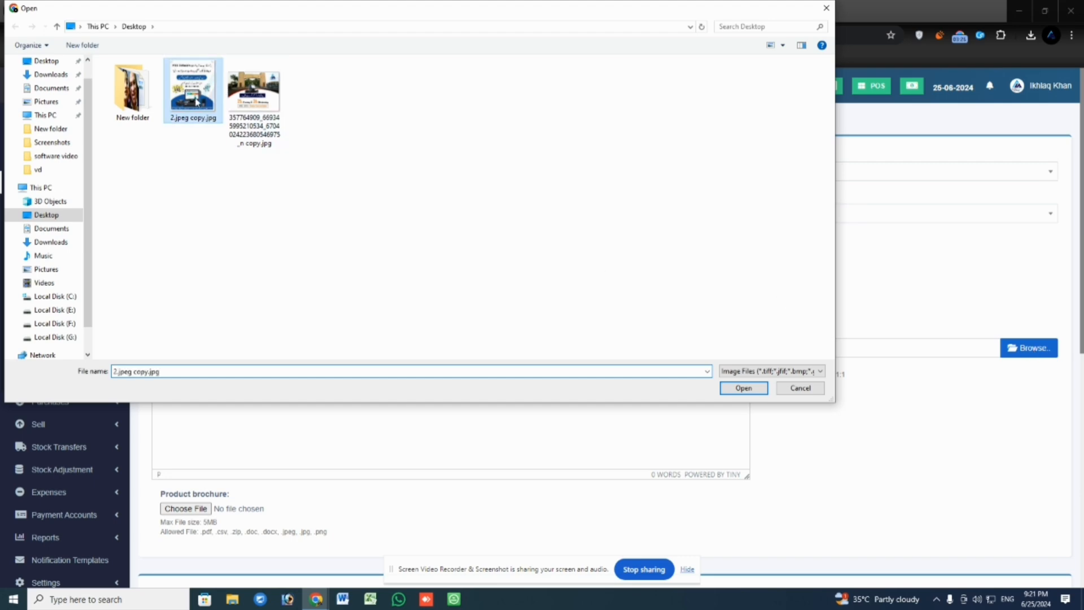
{"action": "left_click", "coordinate": [732, 390]}
Set the new product's default purchase price excluding tax to 50
{"action": "scroll", "coordinate": [919, 455], "scroll_direction": "down", "scroll_amount": 3}
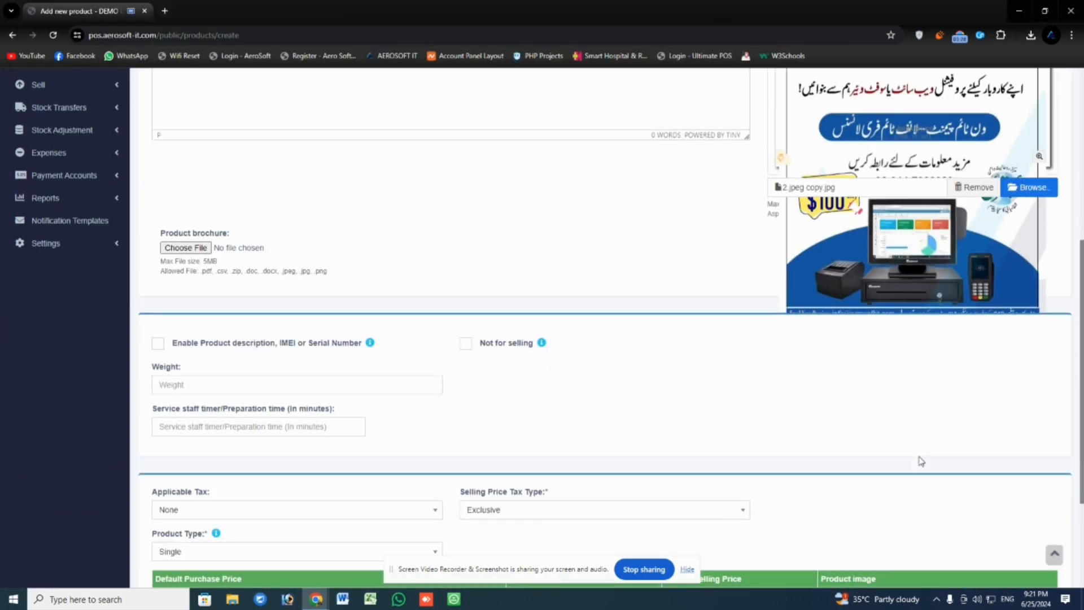
{"action": "scroll", "coordinate": [918, 455], "scroll_direction": "up", "scroll_amount": 3}
{"action": "scroll", "coordinate": [900, 371], "scroll_direction": "down", "scroll_amount": 6}
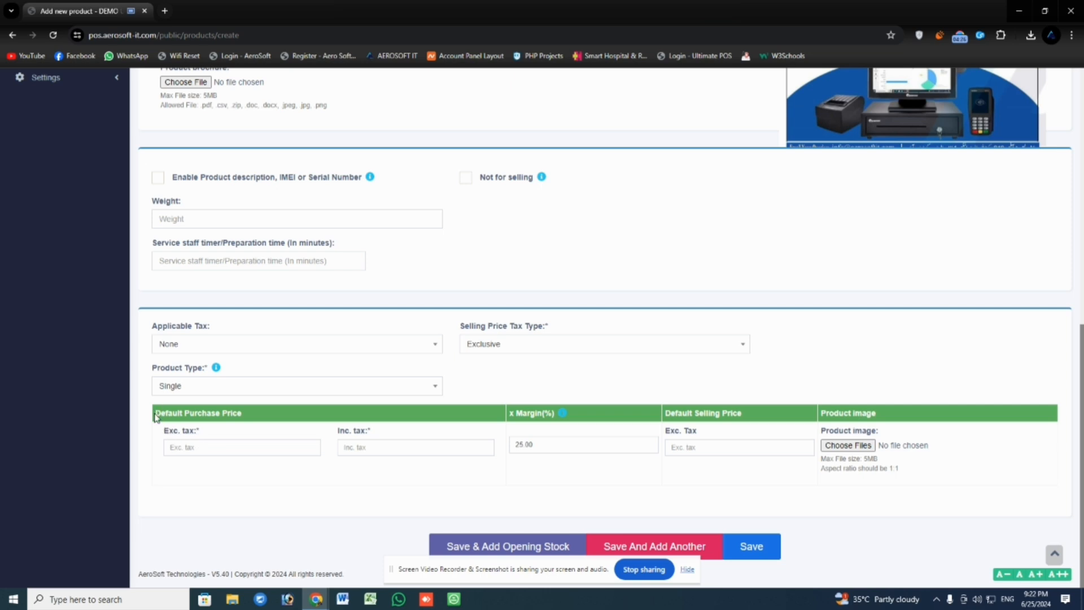
{"action": "left_click_drag", "start_coordinate": [156, 415], "coordinate": [244, 418]}
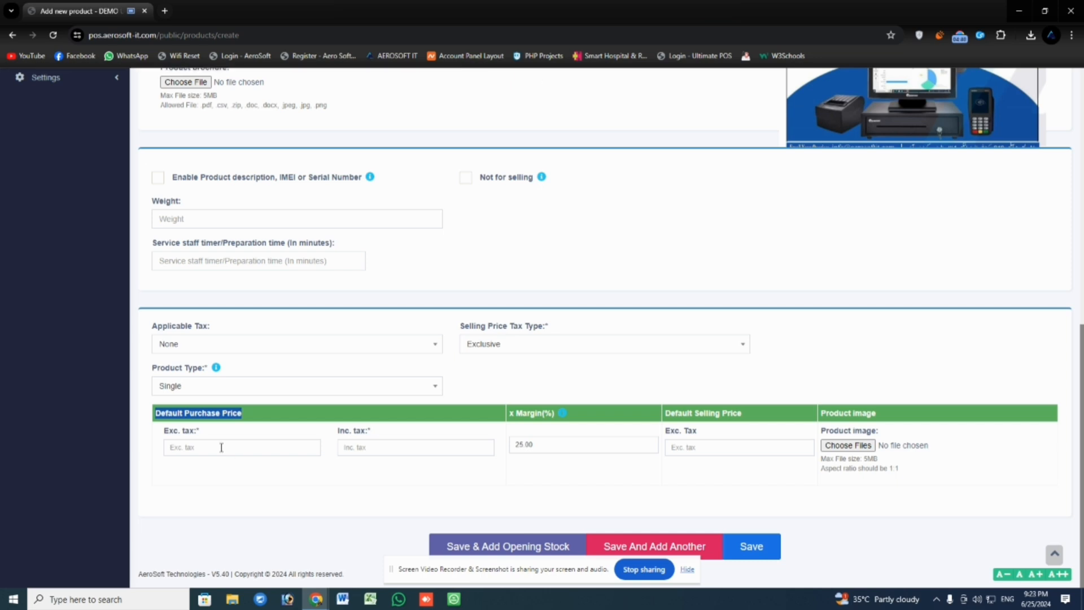
{"action": "left_click", "coordinate": [244, 448]}
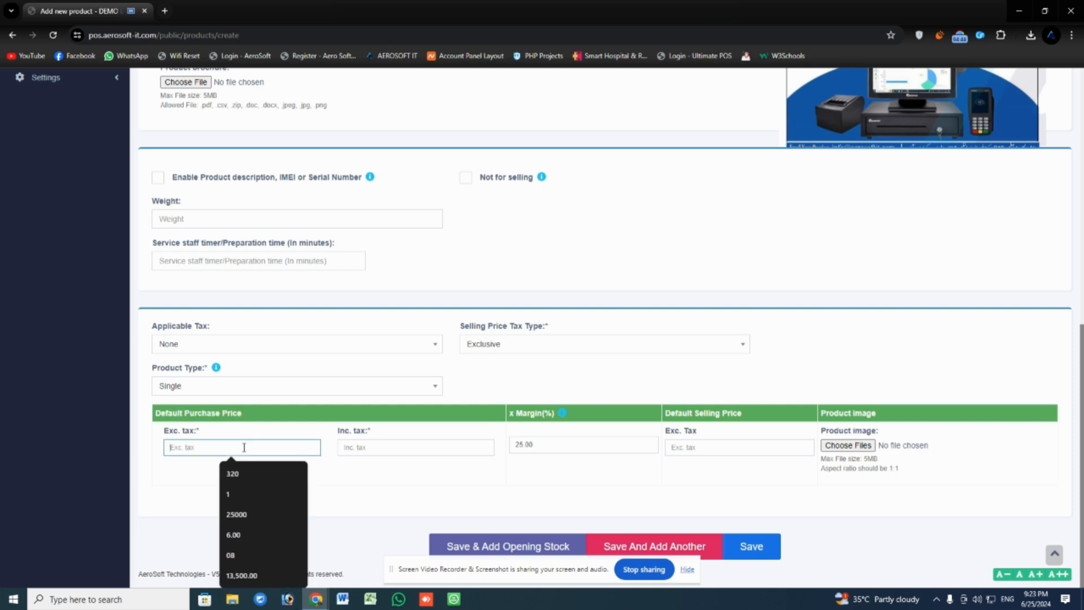
{"action": "type", "text": "50"}
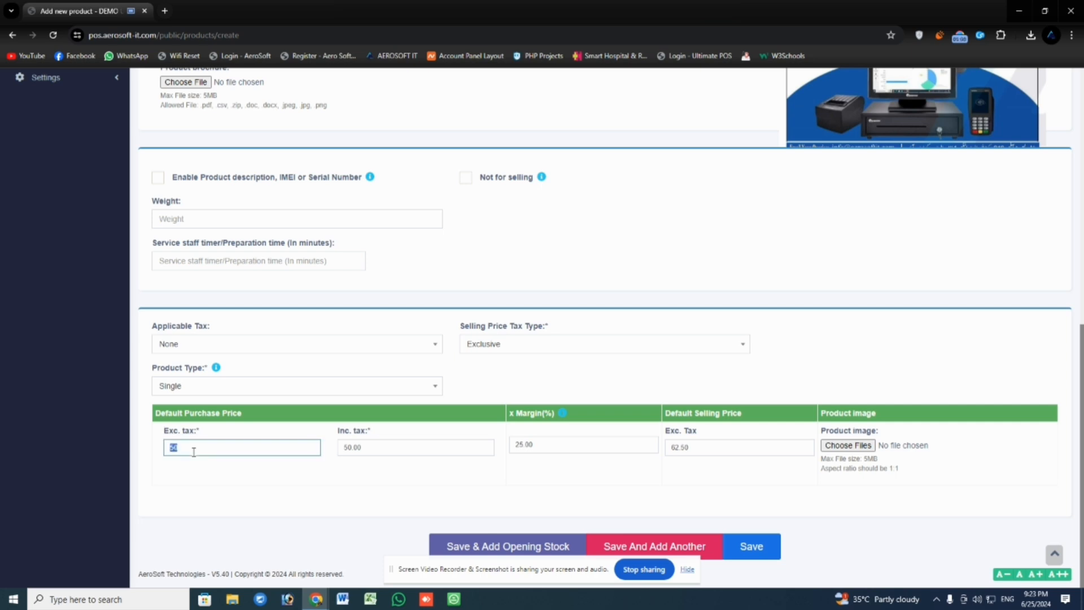
{"action": "key", "text": "Tab"}
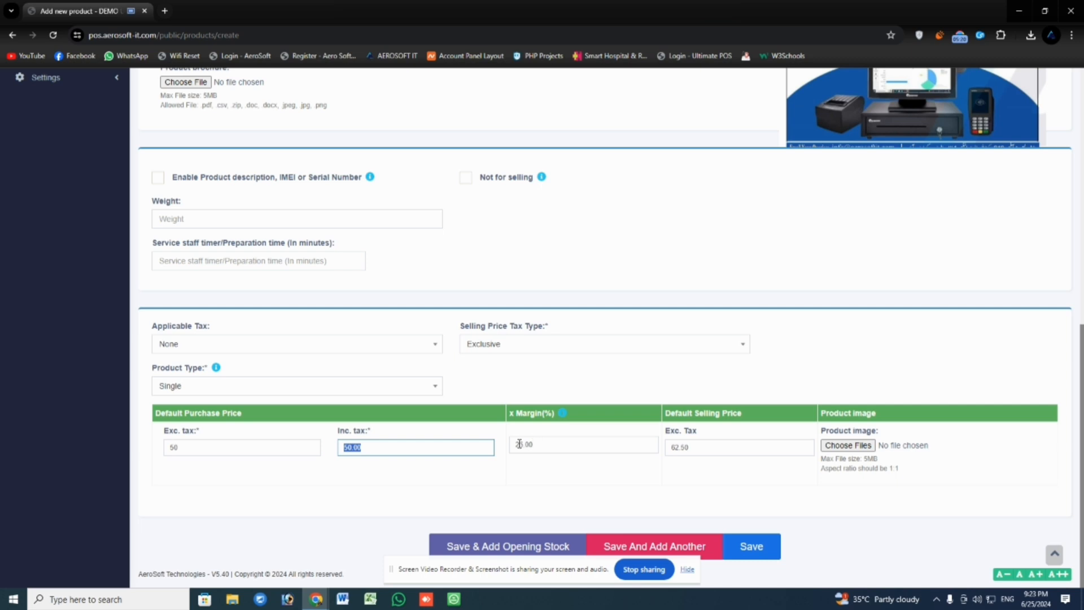
Set the product's default selling price excluding tax to 70
{"action": "left_click", "coordinate": [702, 451]}
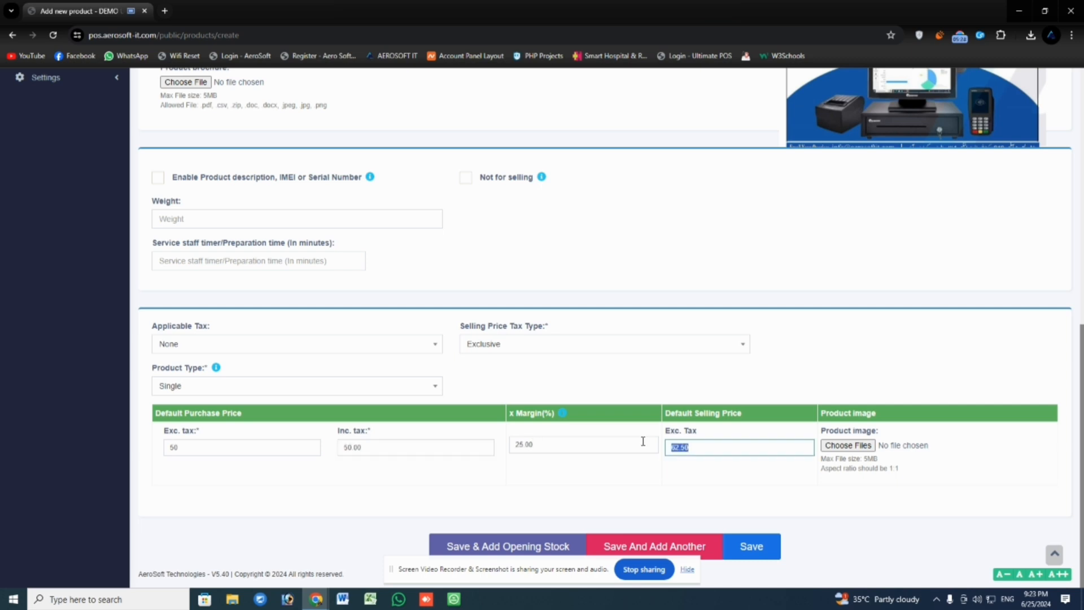
{"action": "type", "text": "70"}
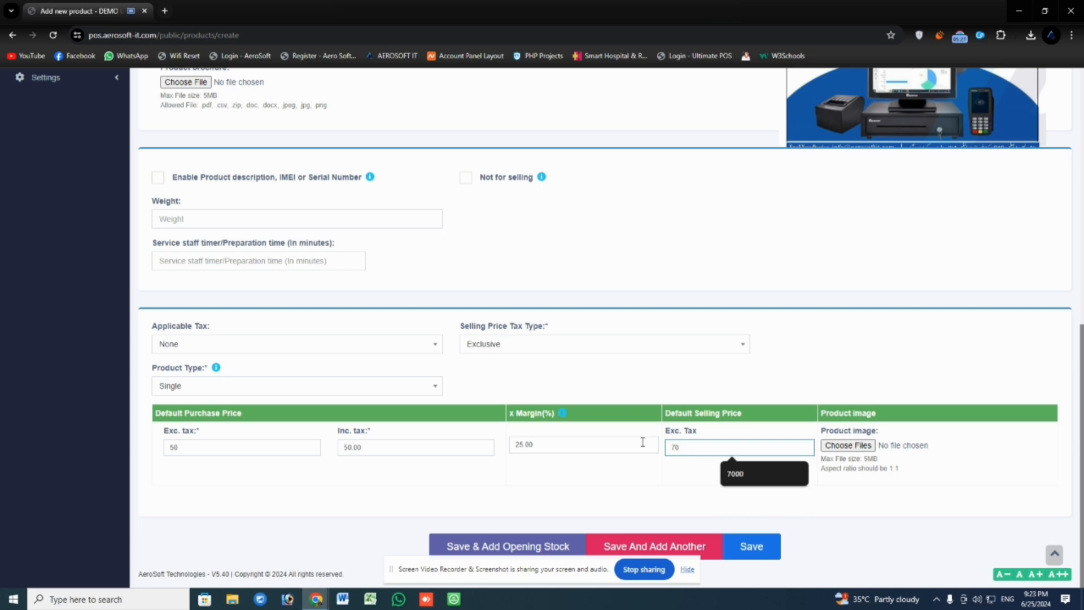
{"action": "left_click", "coordinate": [656, 482]}
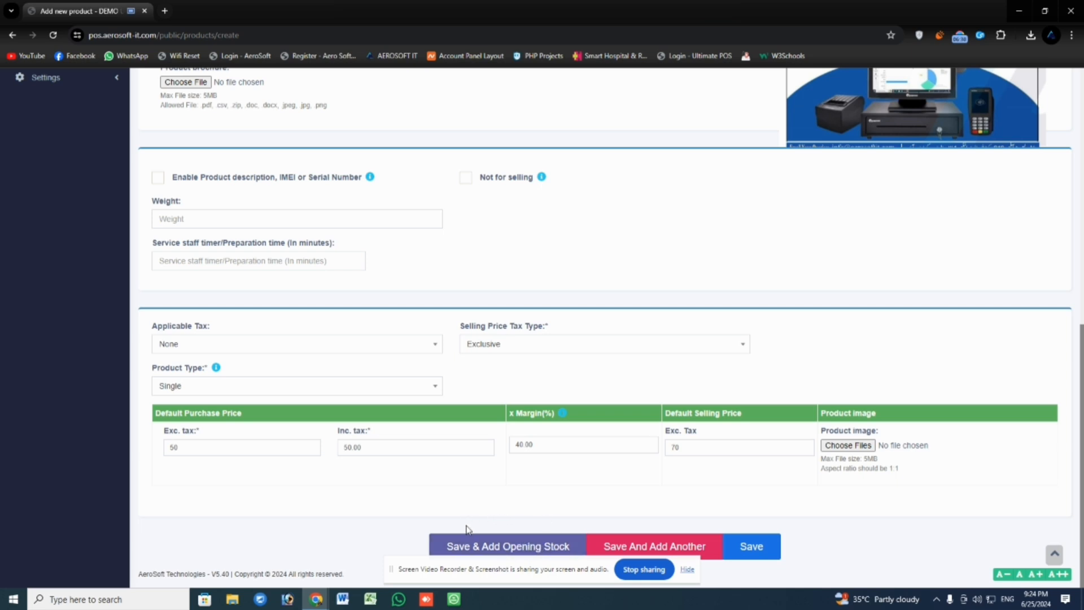
Save the new product and continue to its opening stock entry
{"action": "left_click", "coordinate": [517, 547]}
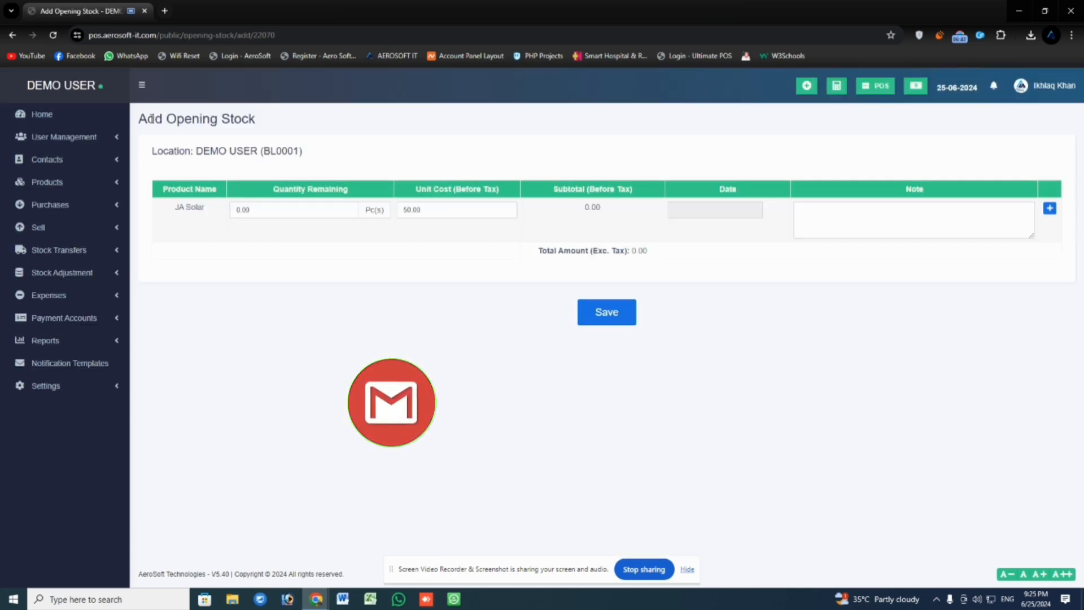
{"action": "left_click_drag", "start_coordinate": [147, 119], "coordinate": [256, 129]}
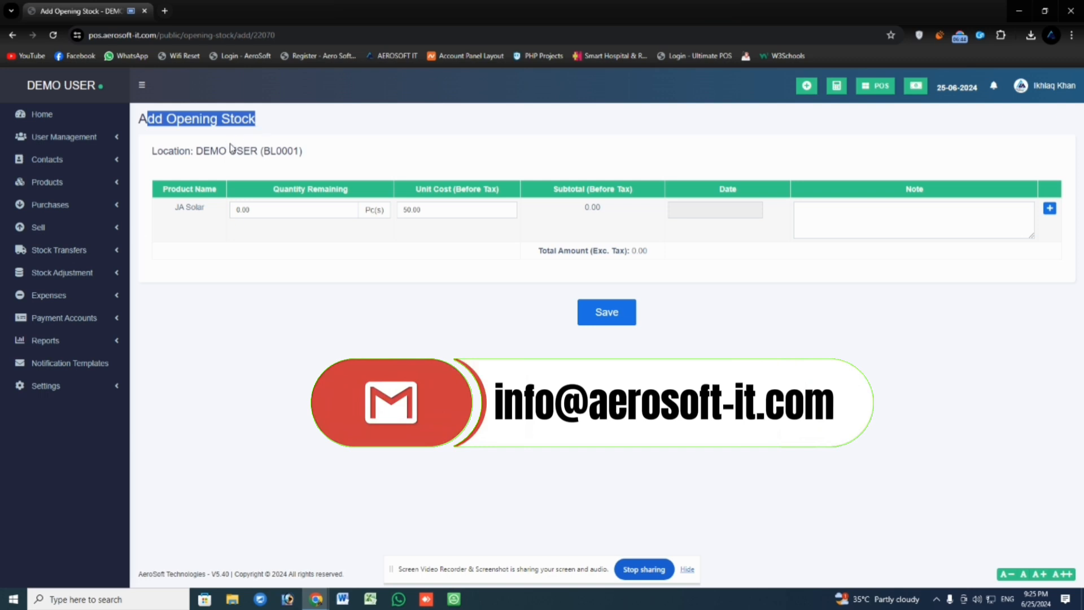
{"action": "left_click", "coordinate": [304, 142]}
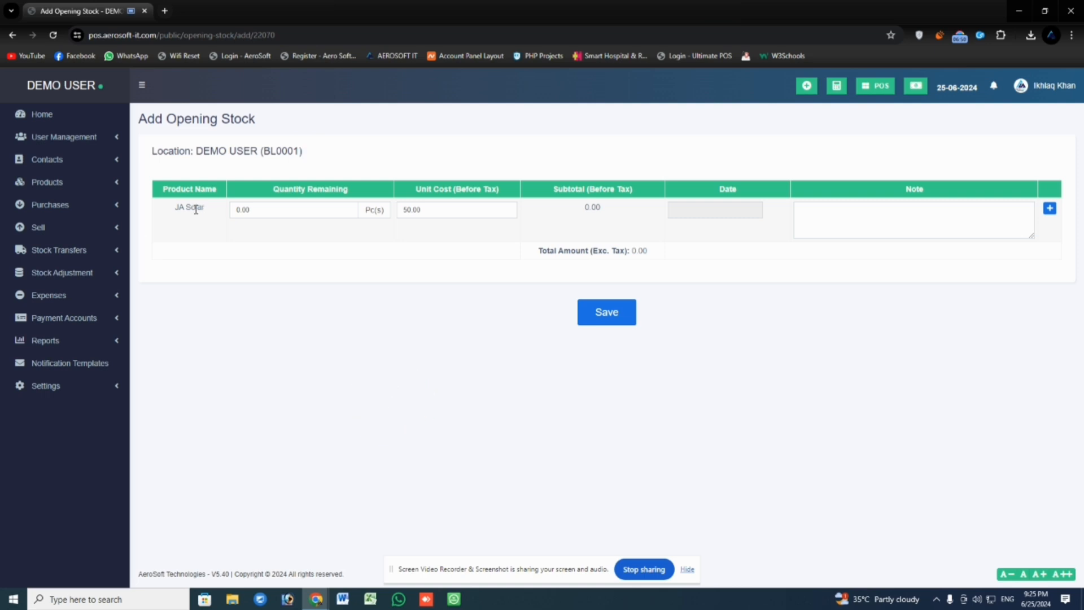
{"action": "left_click", "coordinate": [254, 209]}
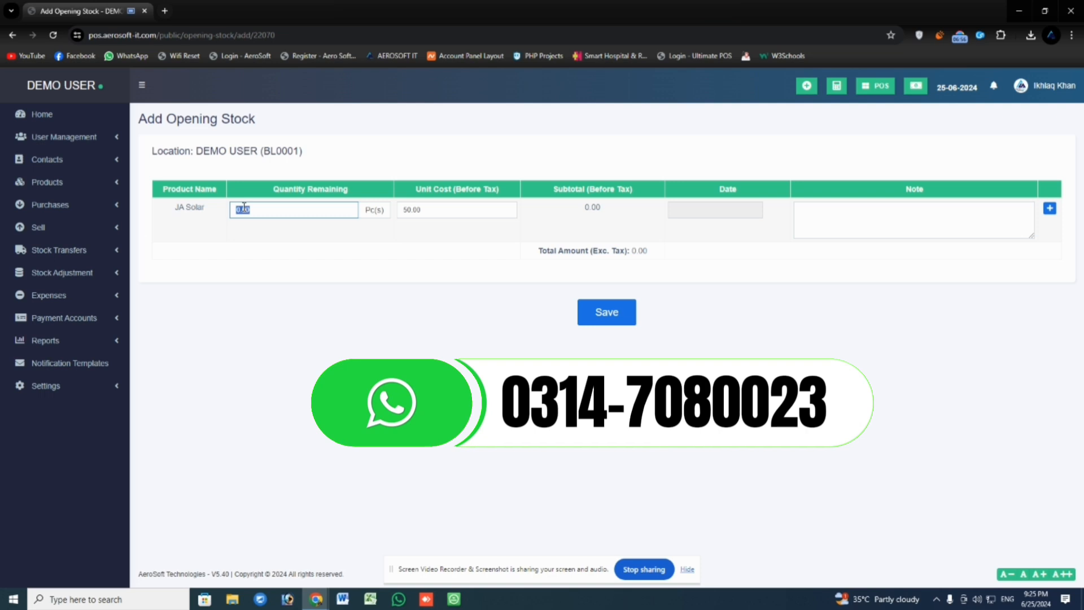
{"action": "type", "text": "5"}
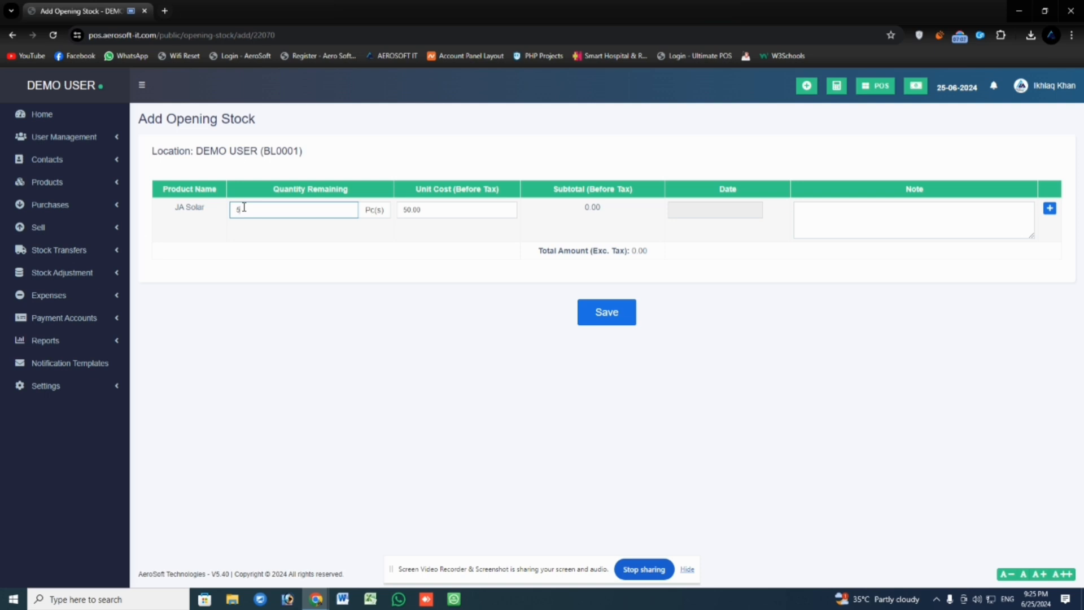
{"action": "key", "text": "Tab"}
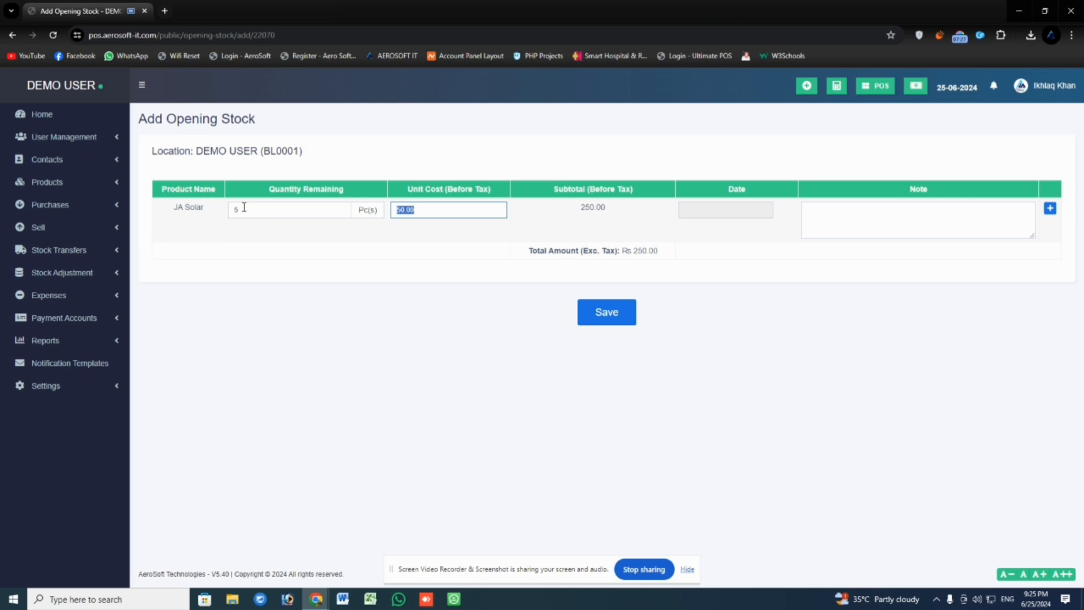
{"action": "key", "text": "Tab"}
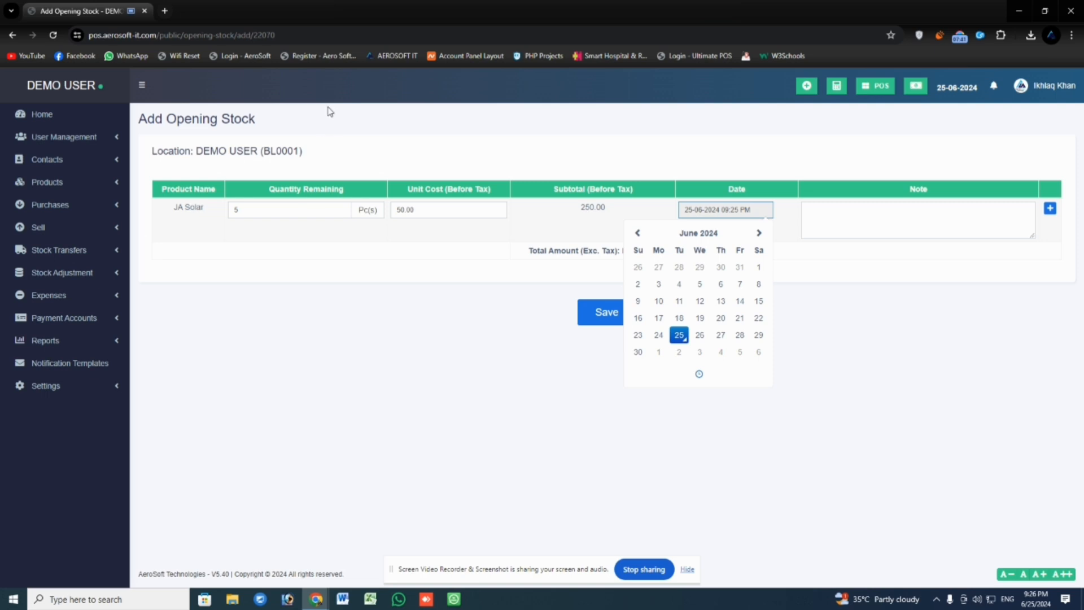
{"action": "left_click", "coordinate": [862, 225]}
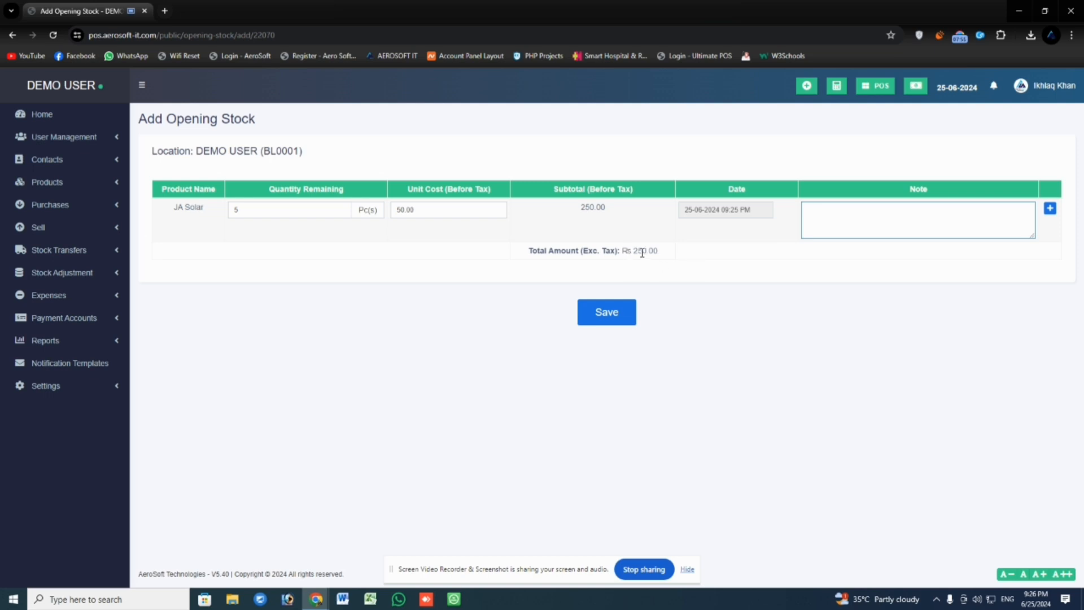
Check the total amount of the opening stock and save the entry
{"action": "left_click_drag", "start_coordinate": [631, 250], "coordinate": [651, 250]}
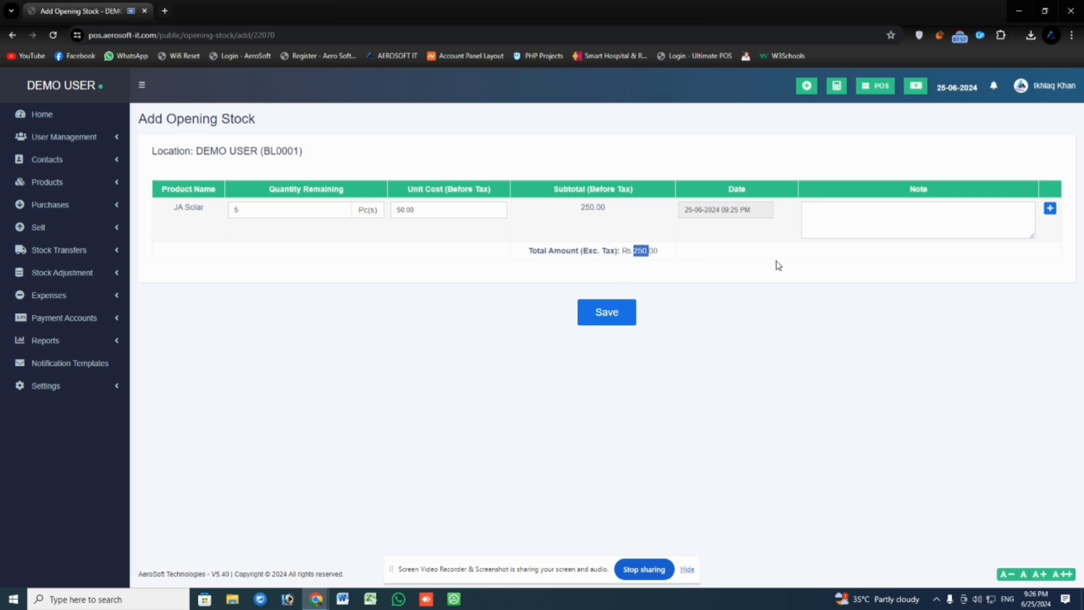
{"action": "left_click", "coordinate": [789, 274]}
{"action": "left_click", "coordinate": [597, 312]}
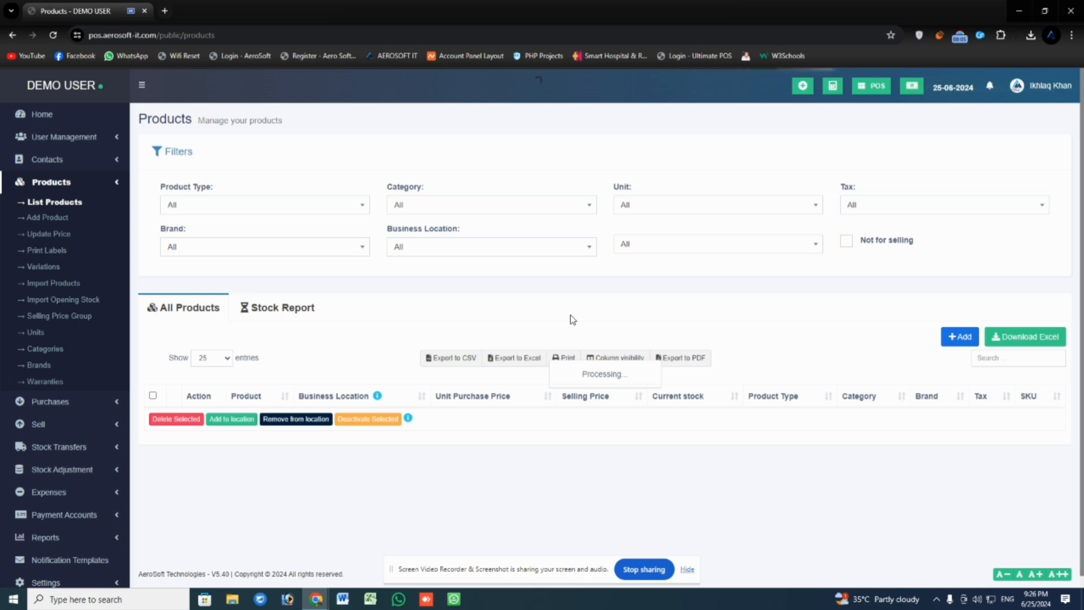
Look over the product list and search it for "ja" to review the matching products
{"action": "scroll", "coordinate": [562, 319], "scroll_direction": "down", "scroll_amount": 3}
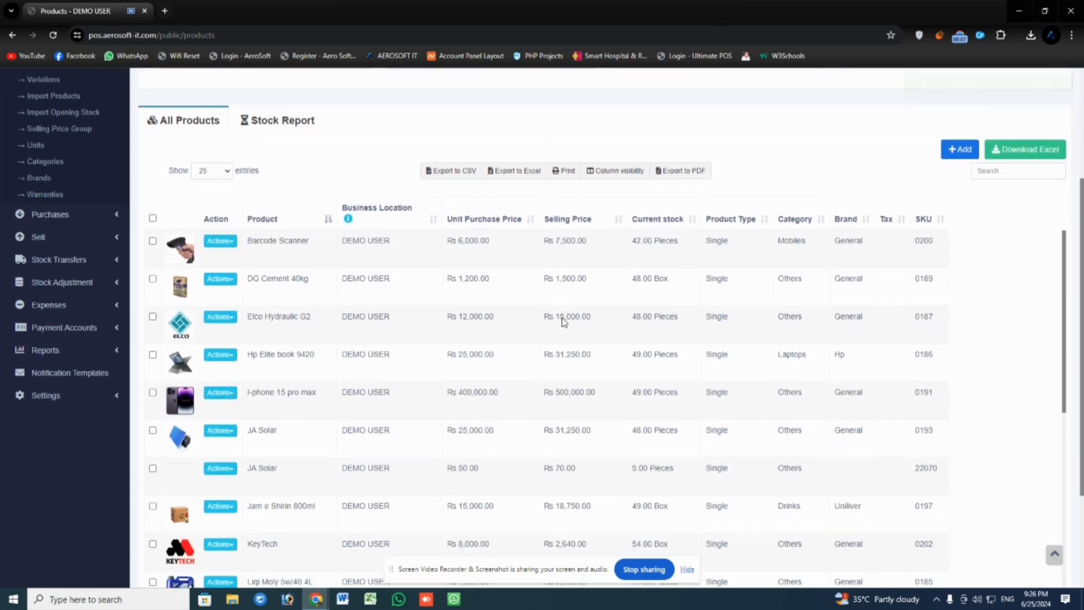
{"action": "scroll", "coordinate": [561, 319], "scroll_direction": "down", "scroll_amount": 2}
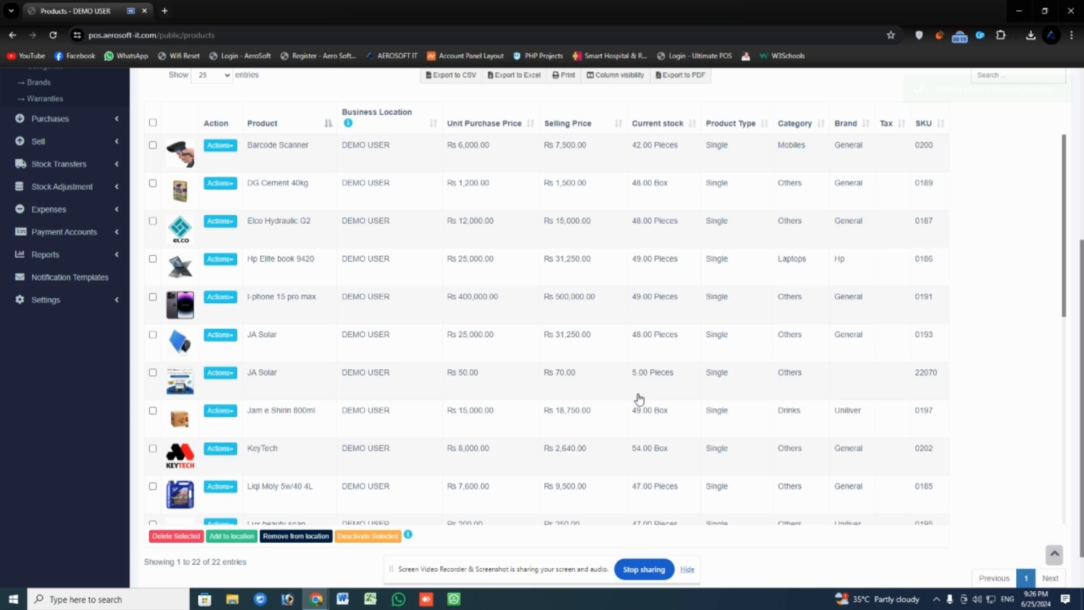
{"action": "scroll", "coordinate": [637, 400], "scroll_direction": "up", "scroll_amount": 4}
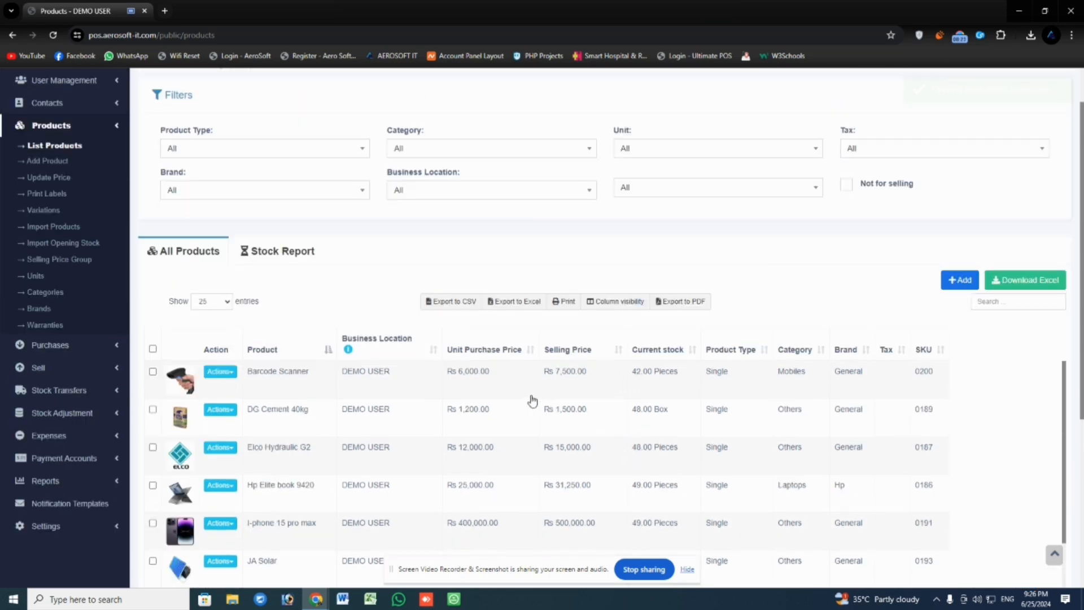
{"action": "left_click", "coordinate": [1025, 305]}
{"action": "type", "text": "ja"}
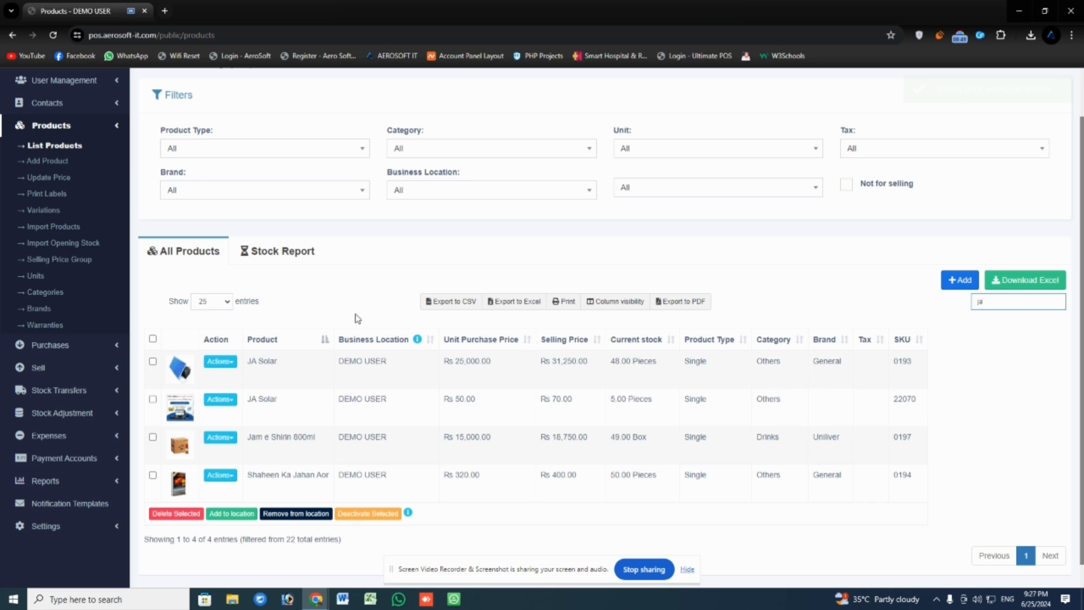
{"action": "scroll", "coordinate": [190, 266], "scroll_direction": "up", "scroll_amount": 1}
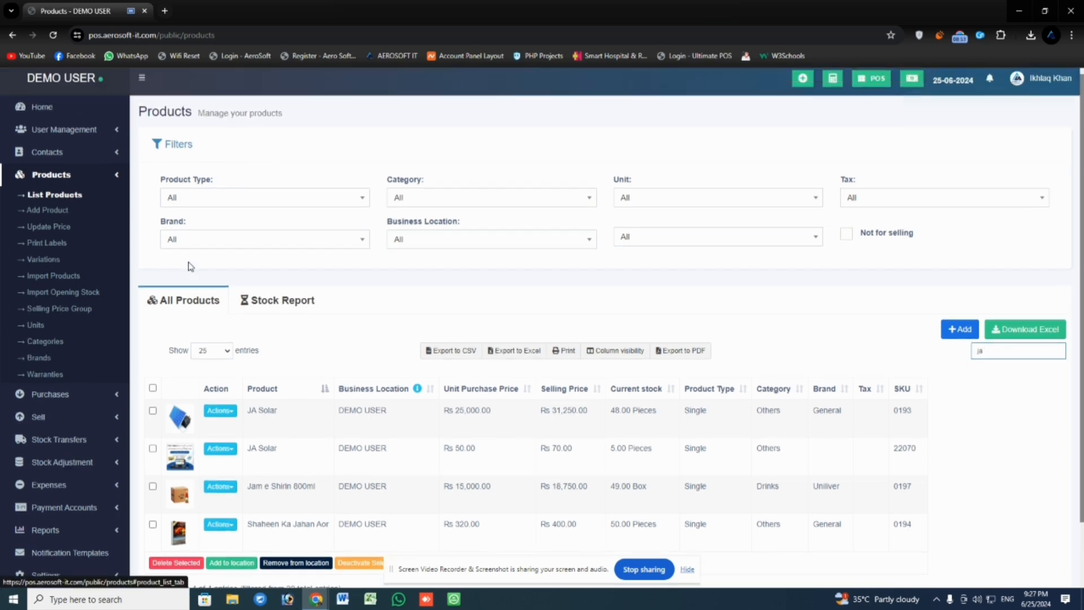
{"action": "scroll", "coordinate": [234, 312], "scroll_direction": "down", "scroll_amount": 2}
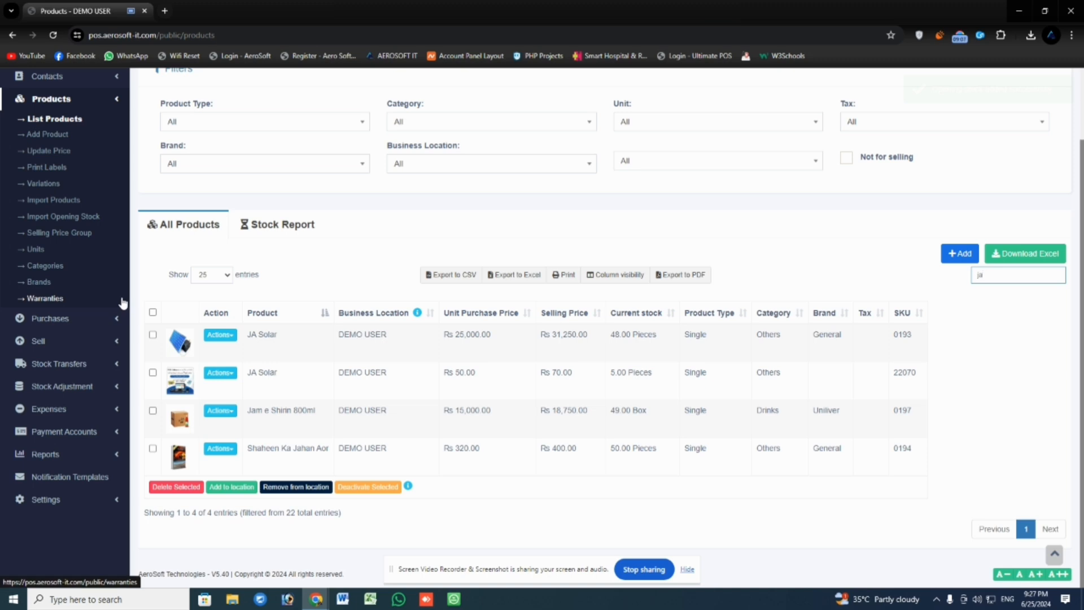
{"action": "scroll", "coordinate": [92, 294], "scroll_direction": "up", "scroll_amount": 1}
{"action": "scroll", "coordinate": [94, 284], "scroll_direction": "up", "scroll_amount": 1}
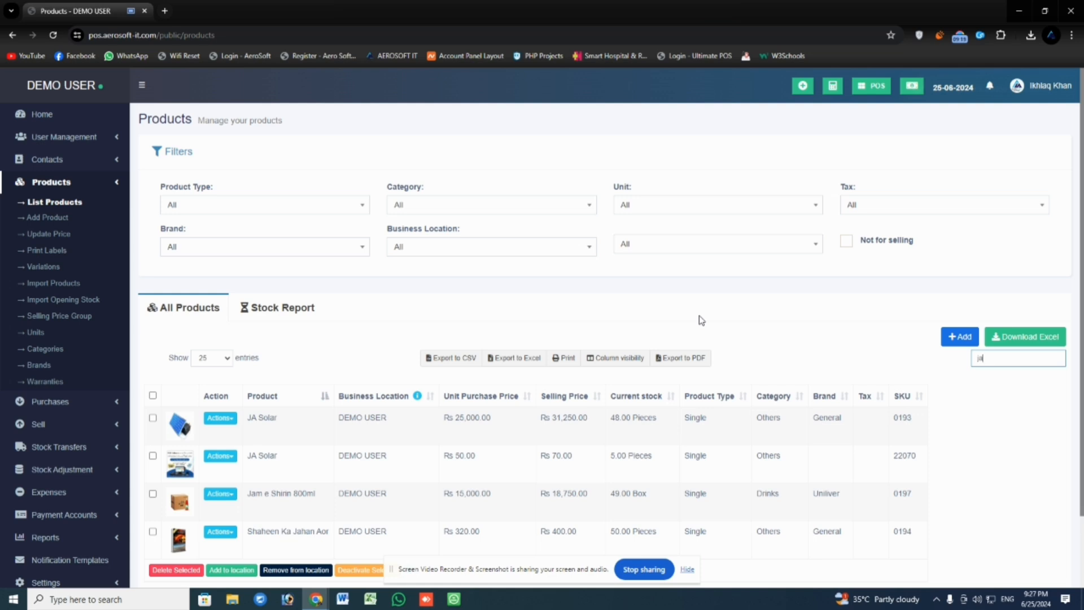
{"action": "scroll", "coordinate": [917, 349], "scroll_direction": "down", "scroll_amount": 2}
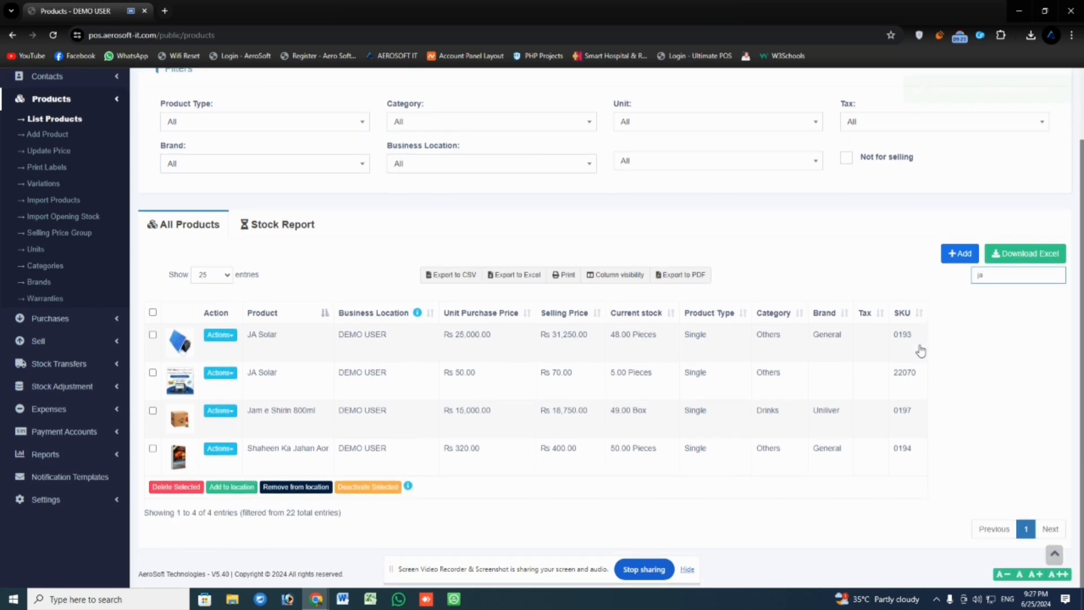
{"action": "scroll", "coordinate": [375, 268], "scroll_direction": "up", "scroll_amount": 2}
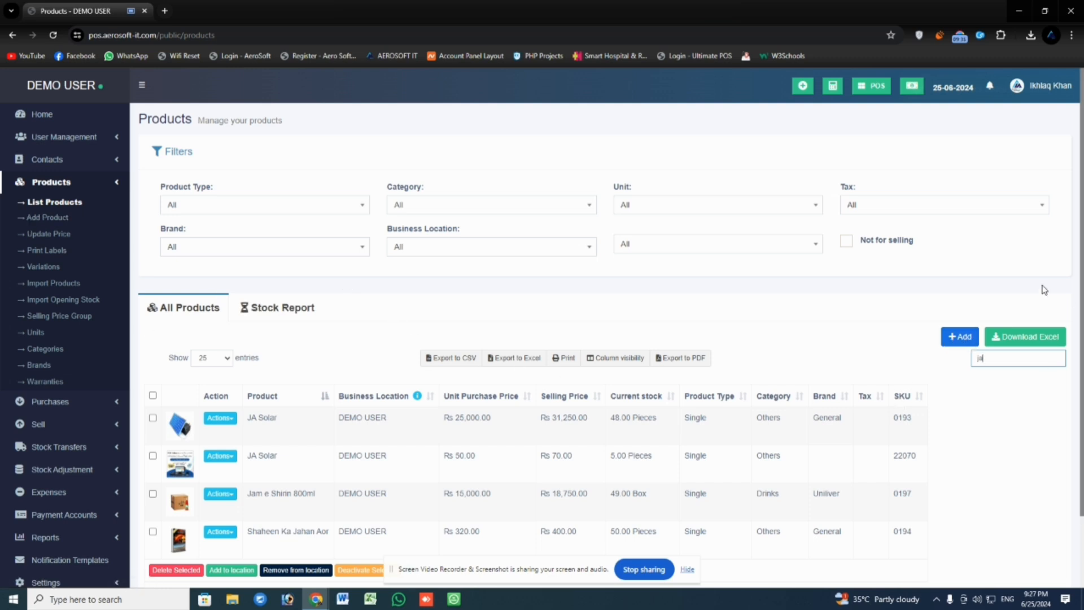
Open a blank form for adding another product and look over its fields
{"action": "left_click", "coordinate": [962, 337]}
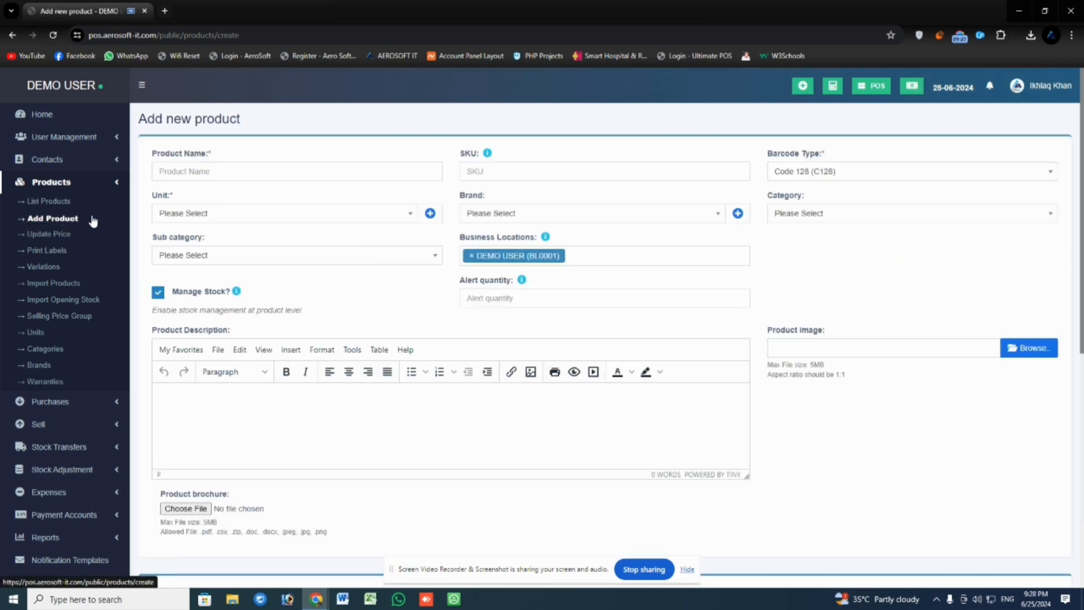
{"action": "scroll", "coordinate": [555, 381], "scroll_direction": "down", "scroll_amount": 8}
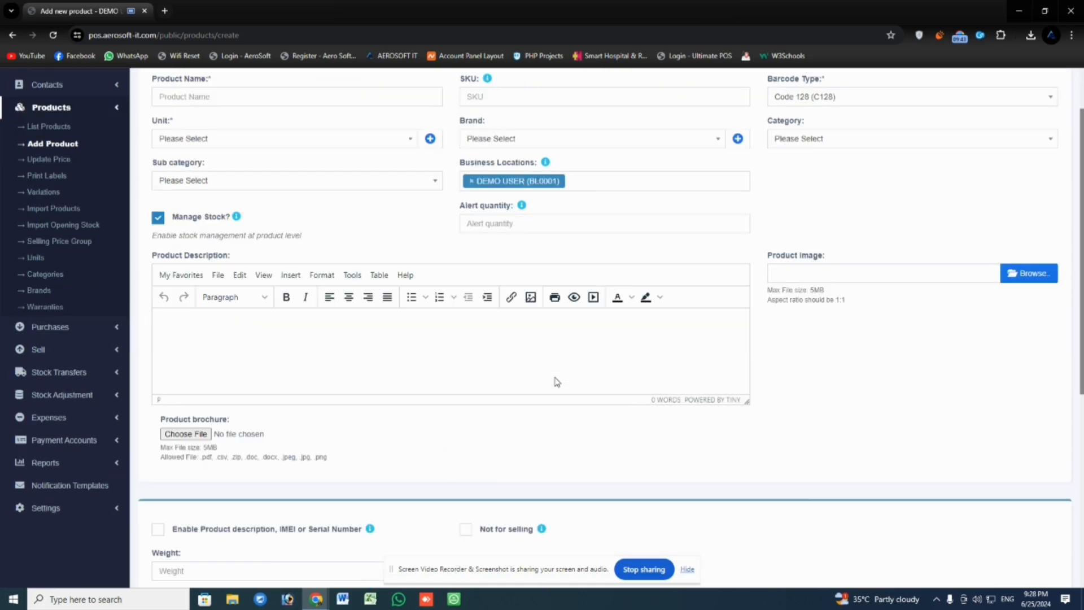
{"action": "scroll", "coordinate": [555, 381], "scroll_direction": "up", "scroll_amount": 9}
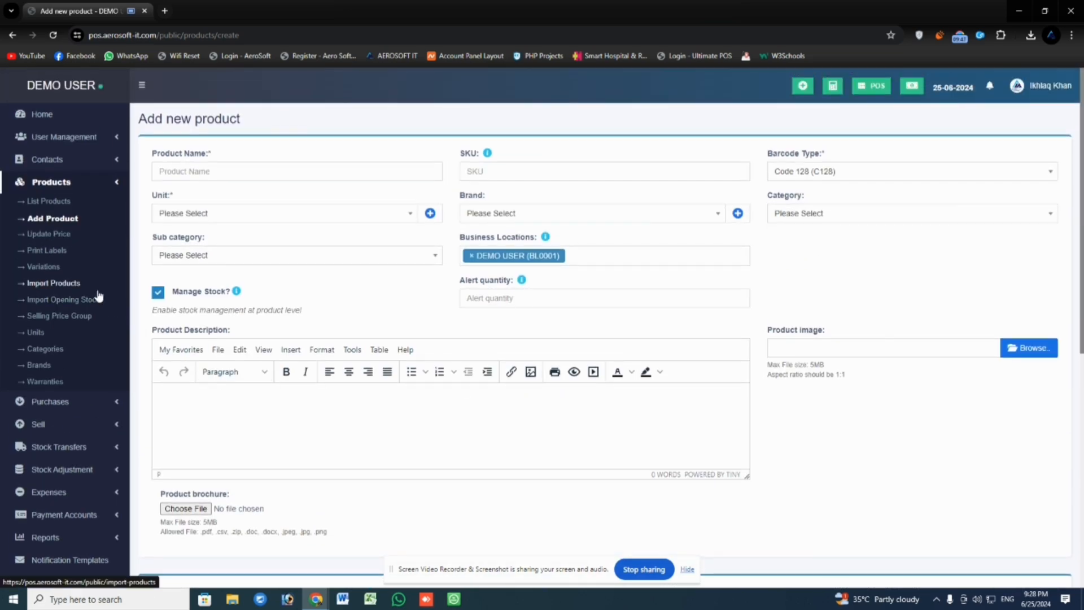
{"action": "left_click", "coordinate": [105, 187]}
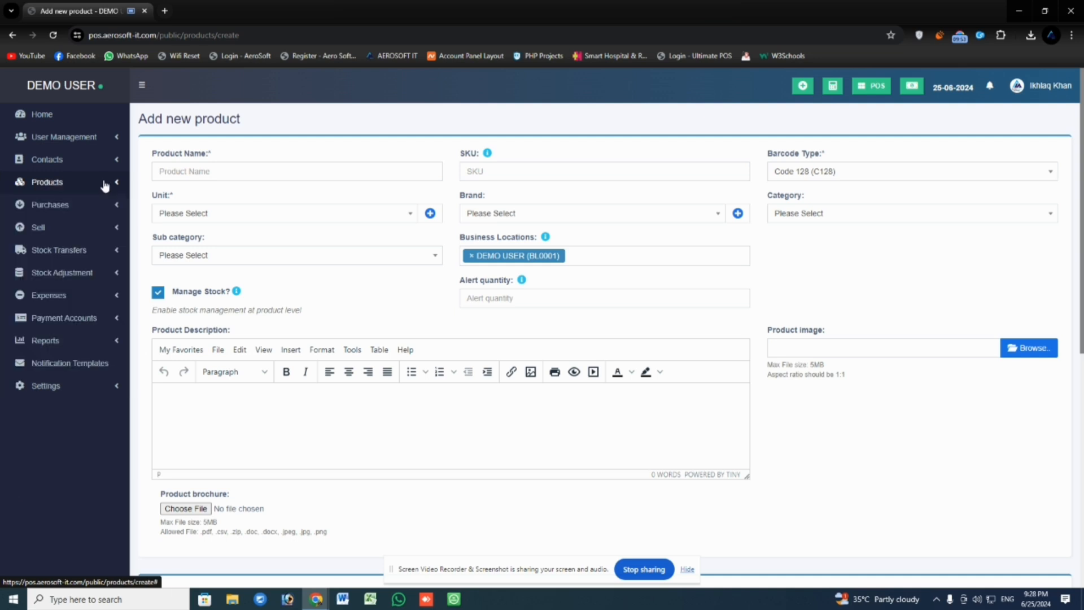
{"action": "left_click", "coordinate": [105, 186]}
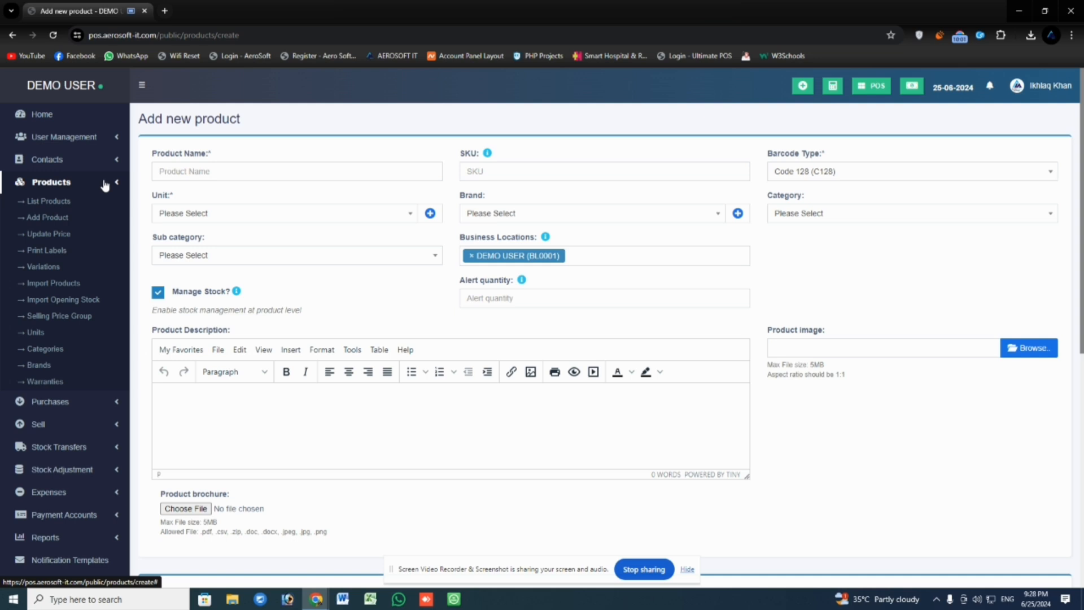
{"action": "left_click", "coordinate": [105, 187]}
{"action": "left_click", "coordinate": [104, 187]}
Leave the blank product form without saving and open the Import Products page
{"action": "left_click", "coordinate": [66, 286]}
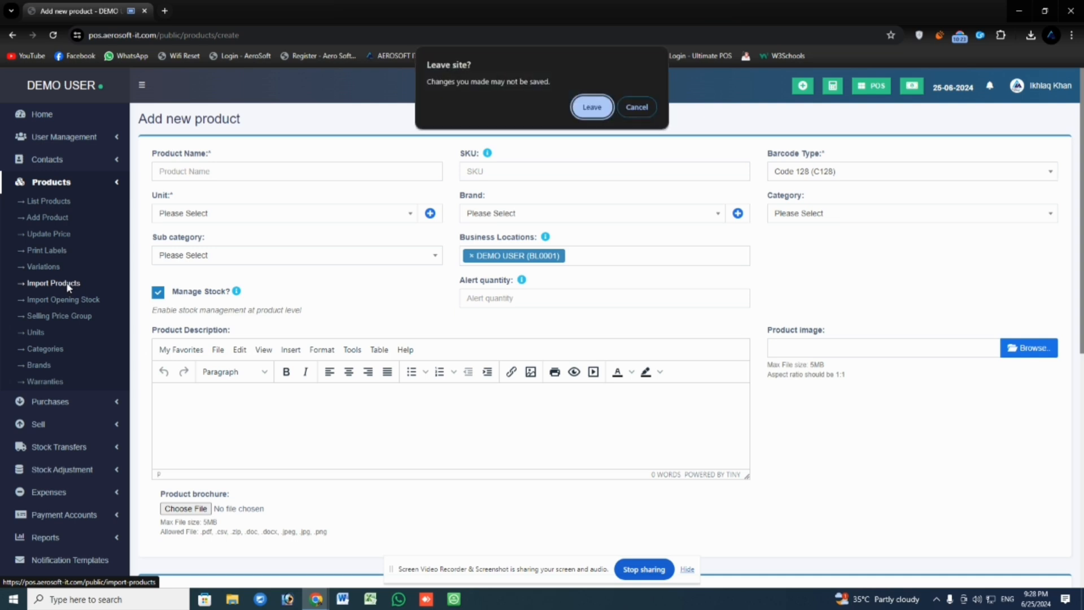
{"action": "left_click", "coordinate": [592, 107]}
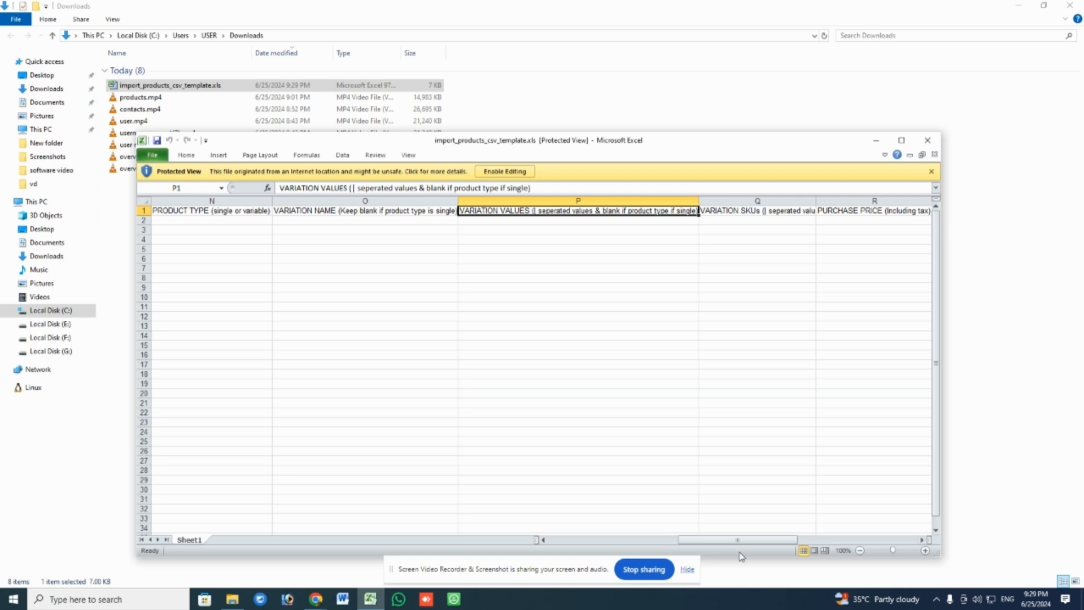
Enable editing in the product import template and go through its columns from NAME to BARCODE TYPE
{"action": "left_click_drag", "start_coordinate": [711, 541], "coordinate": [560, 534]}
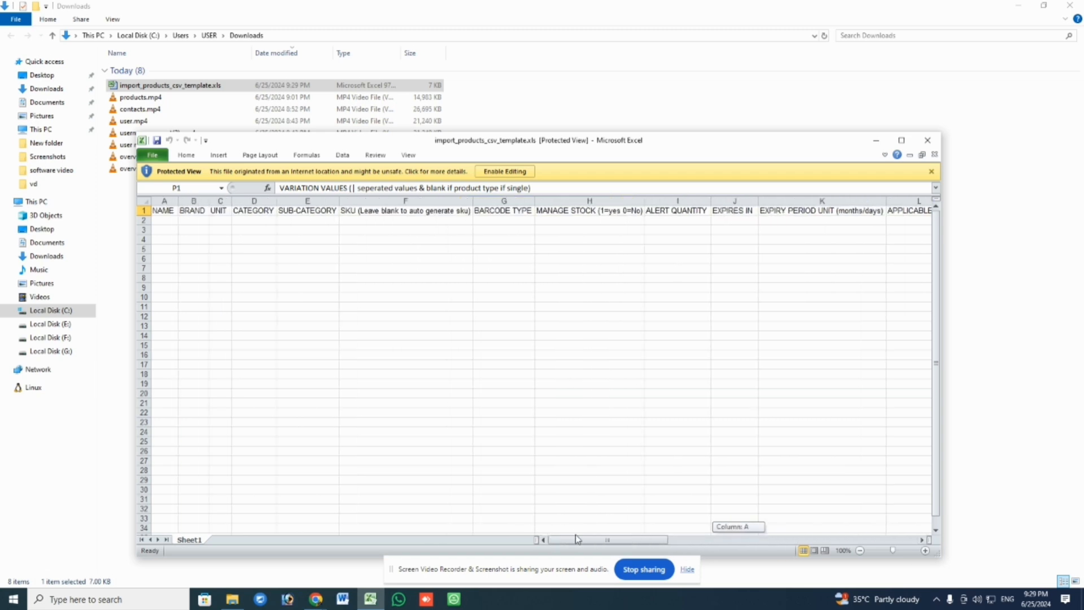
{"action": "left_click", "coordinate": [504, 172]}
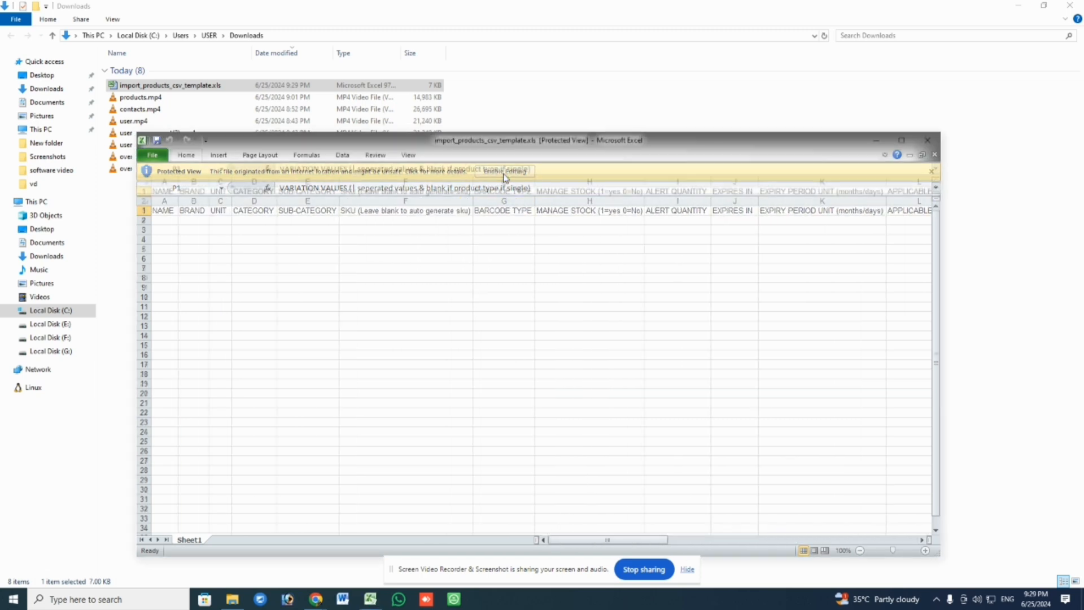
{"action": "left_click", "coordinate": [165, 250]}
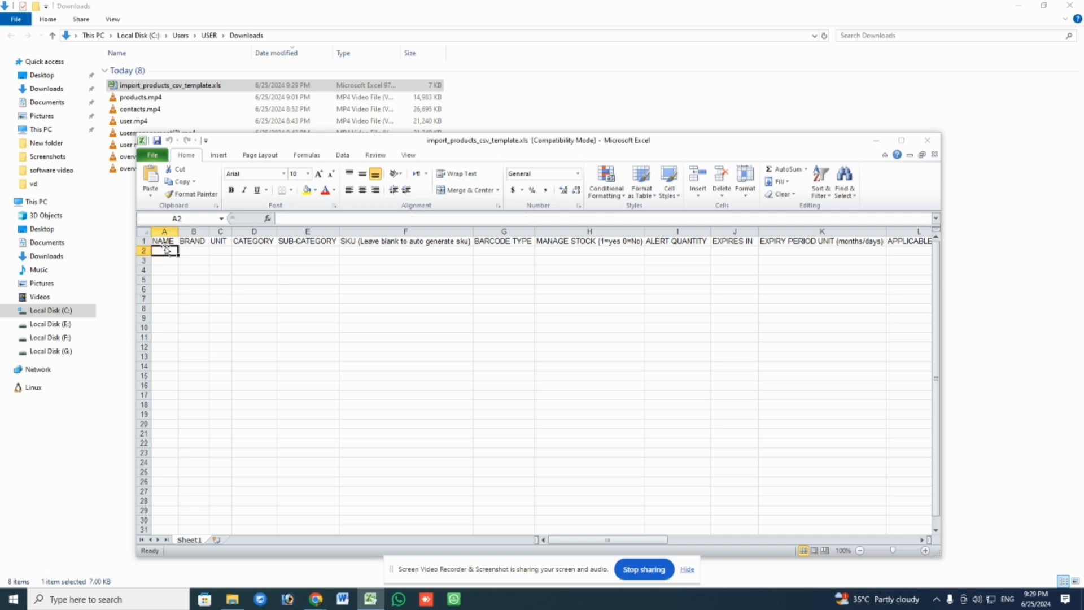
{"action": "left_click", "coordinate": [195, 252]}
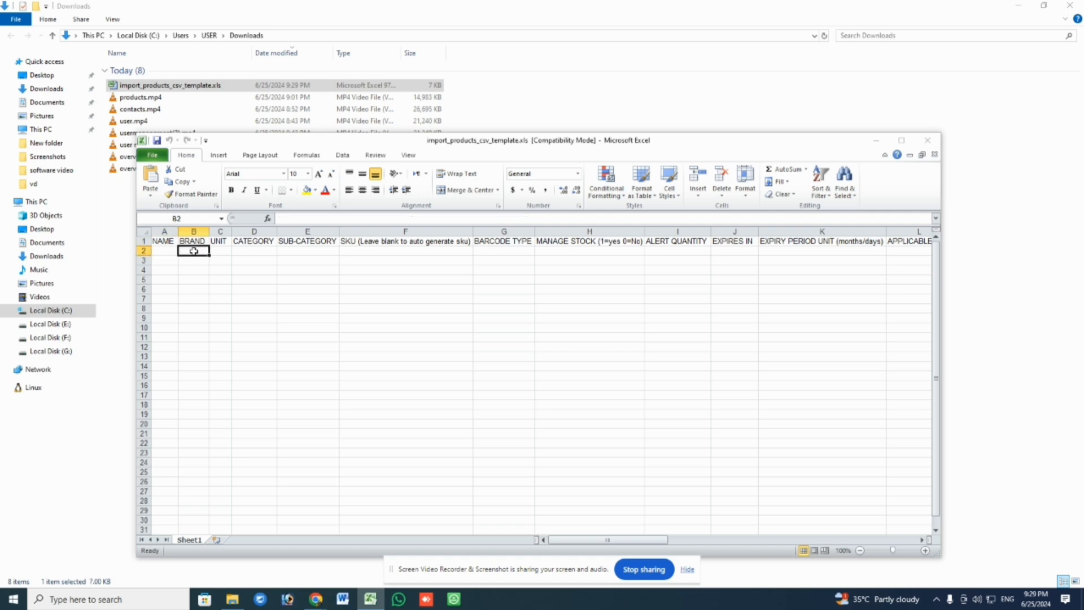
{"action": "left_click", "coordinate": [218, 250]}
{"action": "left_click", "coordinate": [255, 252]}
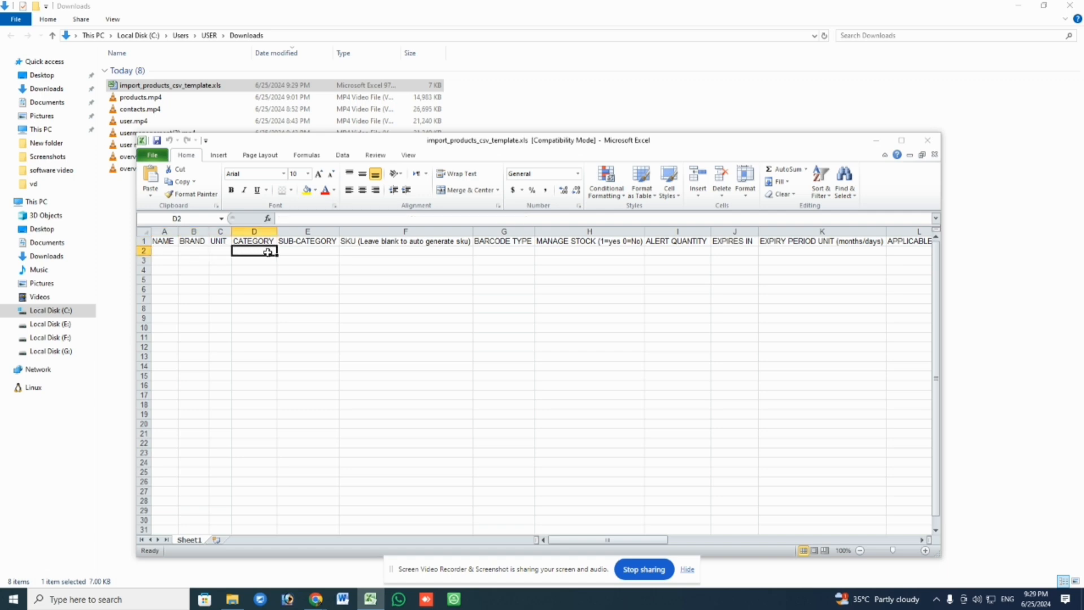
{"action": "left_click", "coordinate": [303, 253]}
{"action": "left_click", "coordinate": [402, 250]}
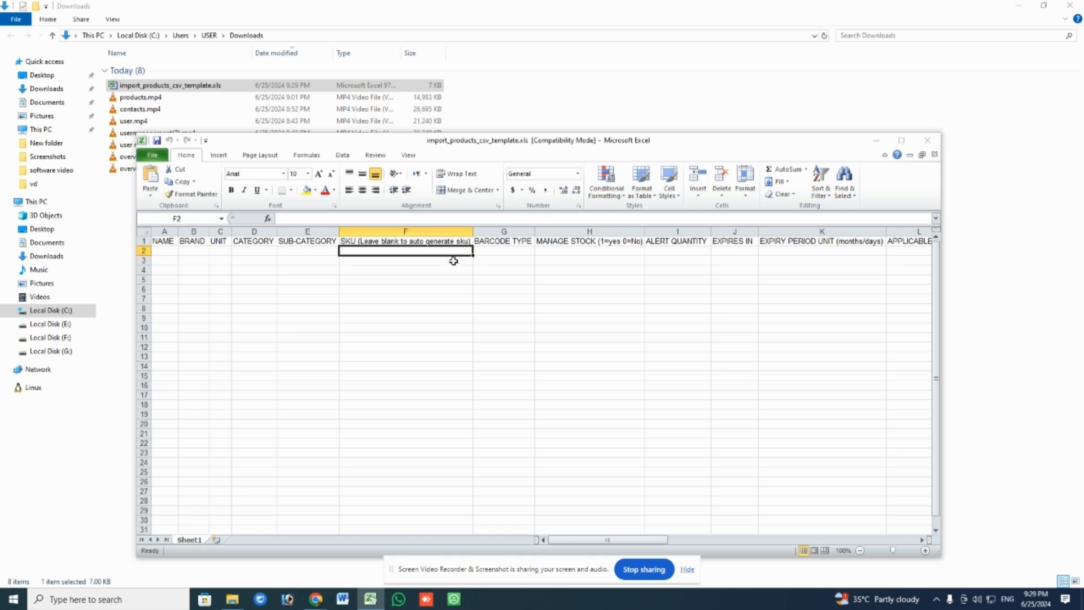
{"action": "left_click", "coordinate": [517, 256]}
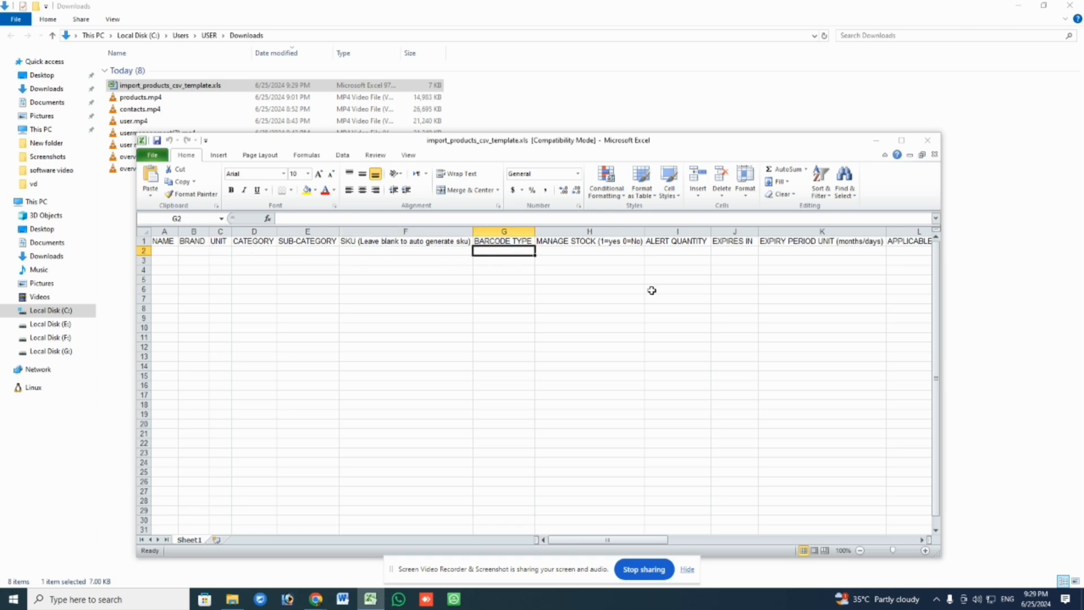
Close the import template workbook and switch back to the Import Products page in Chrome
{"action": "left_click", "coordinate": [928, 140]}
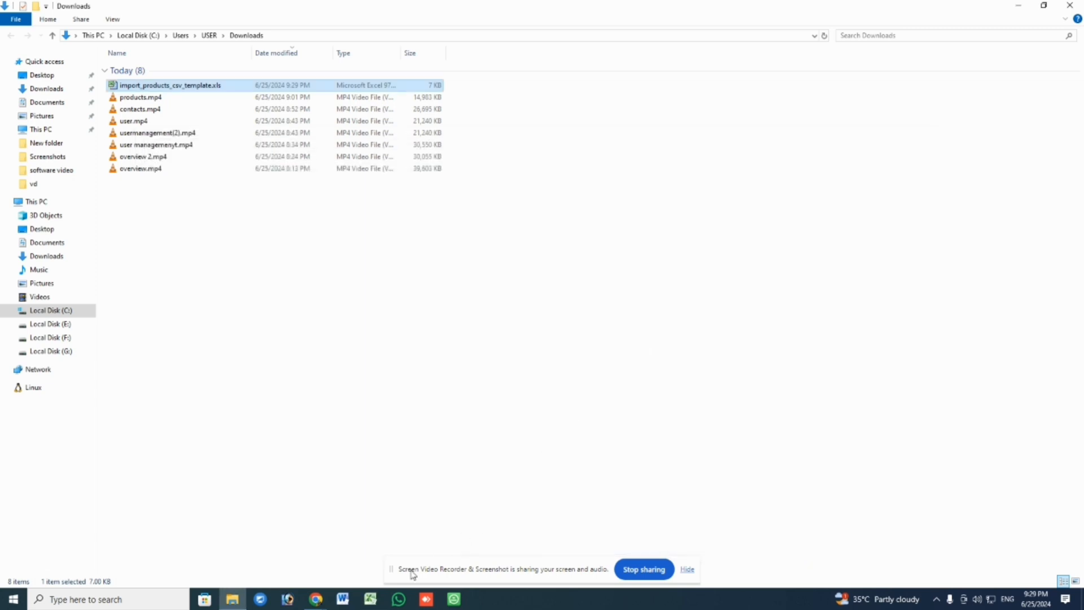
{"action": "left_click", "coordinate": [316, 600]}
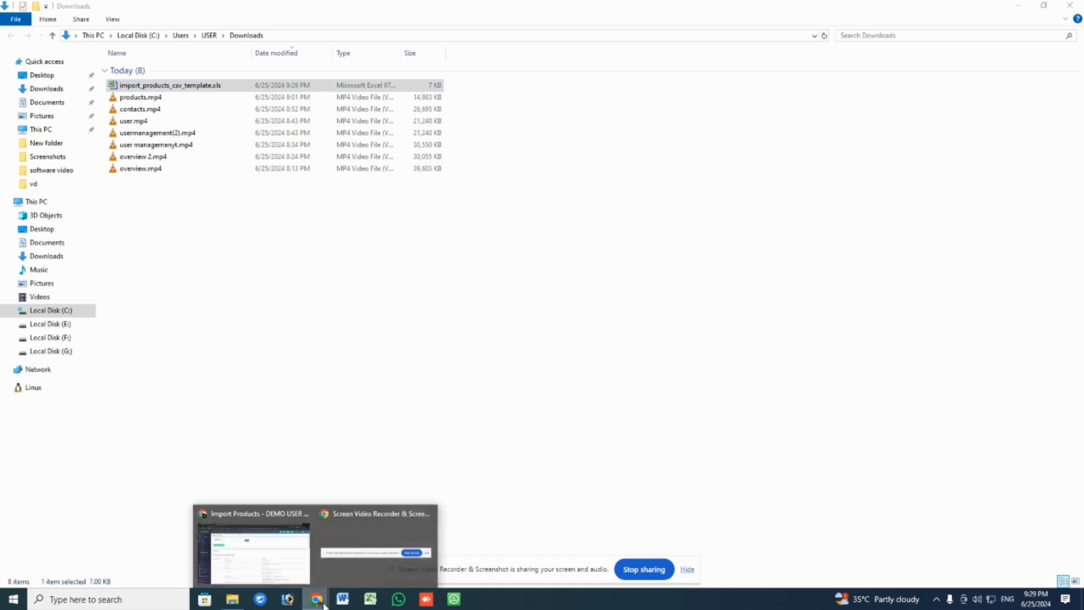
{"action": "left_click", "coordinate": [278, 563]}
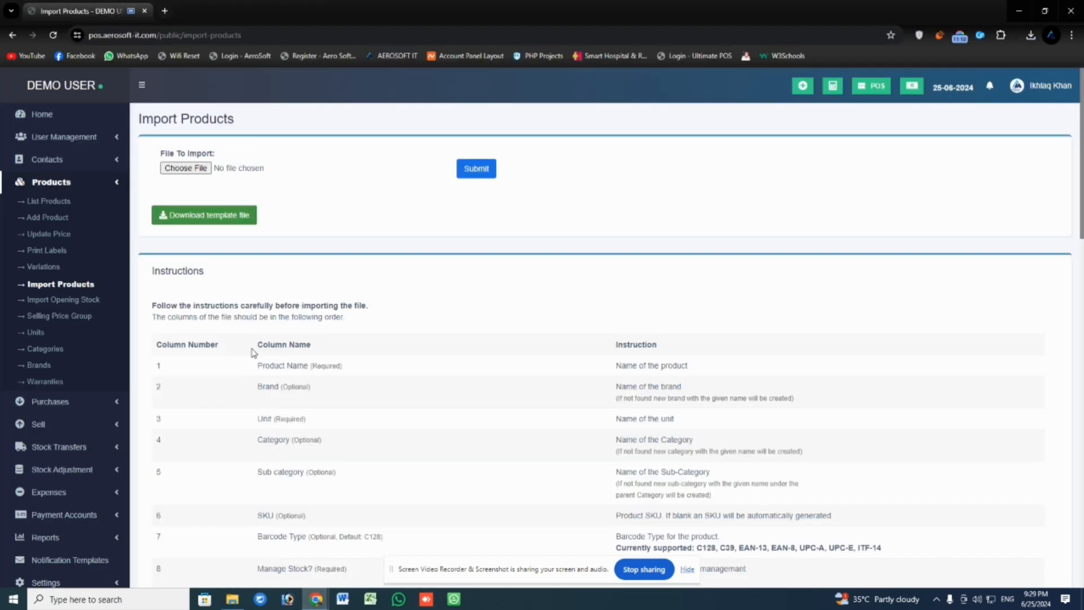
Read the import instructions for all template columns, checking which are required or optional and which values they accept
{"action": "scroll", "coordinate": [254, 350], "scroll_direction": "down", "scroll_amount": 2}
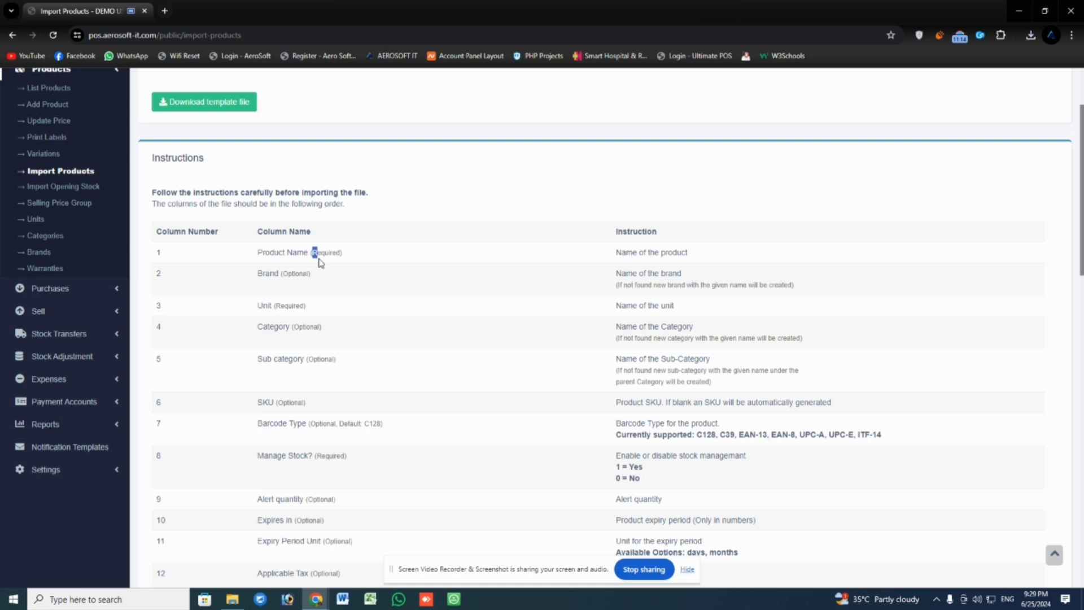
{"action": "left_click_drag", "start_coordinate": [315, 254], "coordinate": [341, 261]}
{"action": "scroll", "coordinate": [294, 280], "scroll_direction": "down", "scroll_amount": 1}
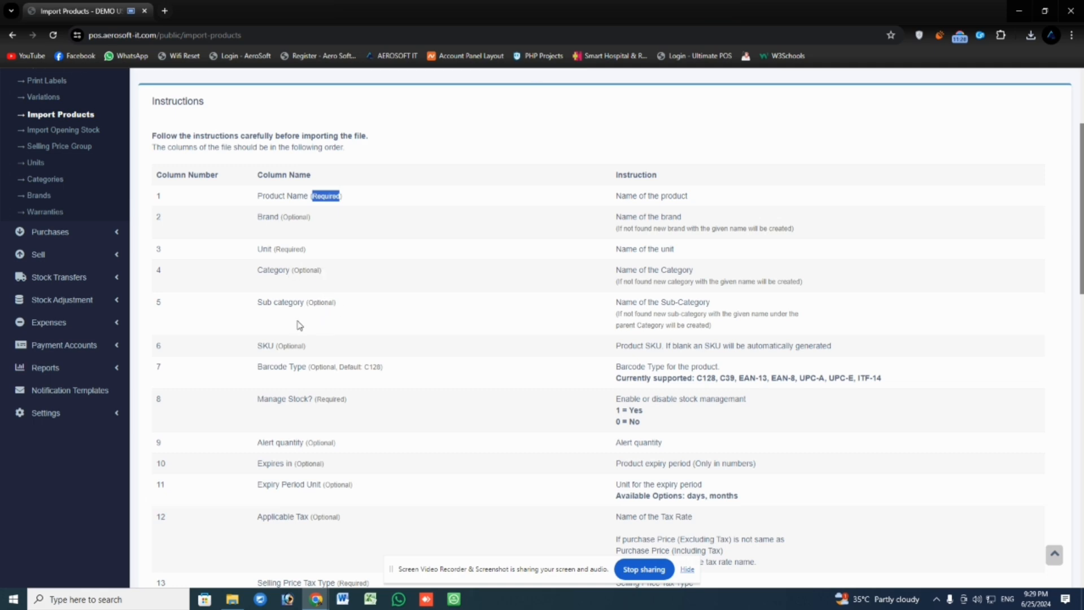
{"action": "scroll", "coordinate": [299, 324], "scroll_direction": "down", "scroll_amount": 1}
{"action": "scroll", "coordinate": [307, 308], "scroll_direction": "down", "scroll_amount": 2}
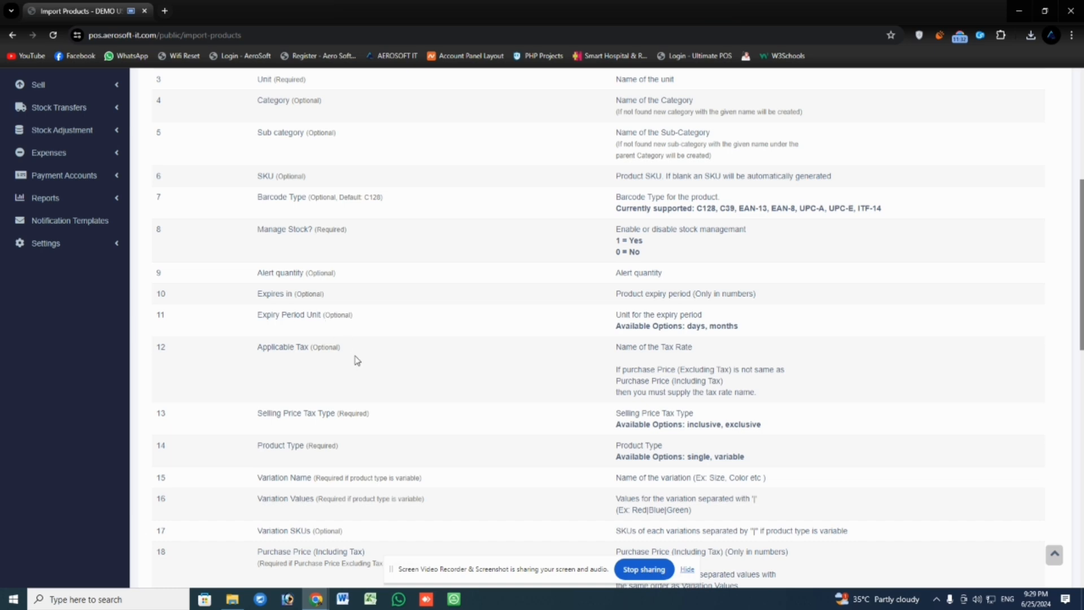
{"action": "scroll", "coordinate": [343, 337], "scroll_direction": "down", "scroll_amount": 1}
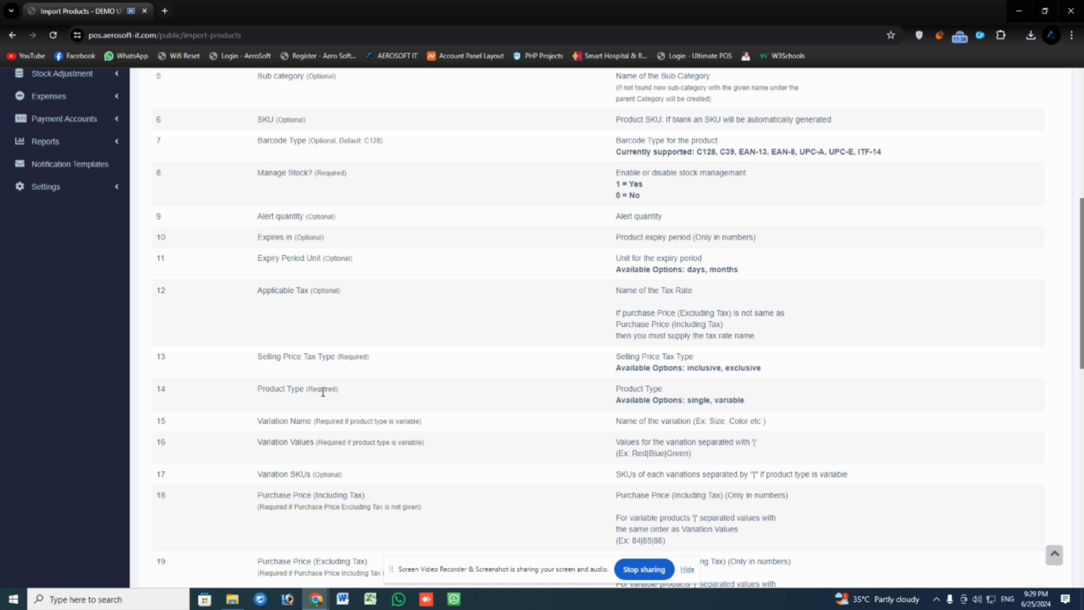
{"action": "scroll", "coordinate": [333, 392], "scroll_direction": "down", "scroll_amount": 2}
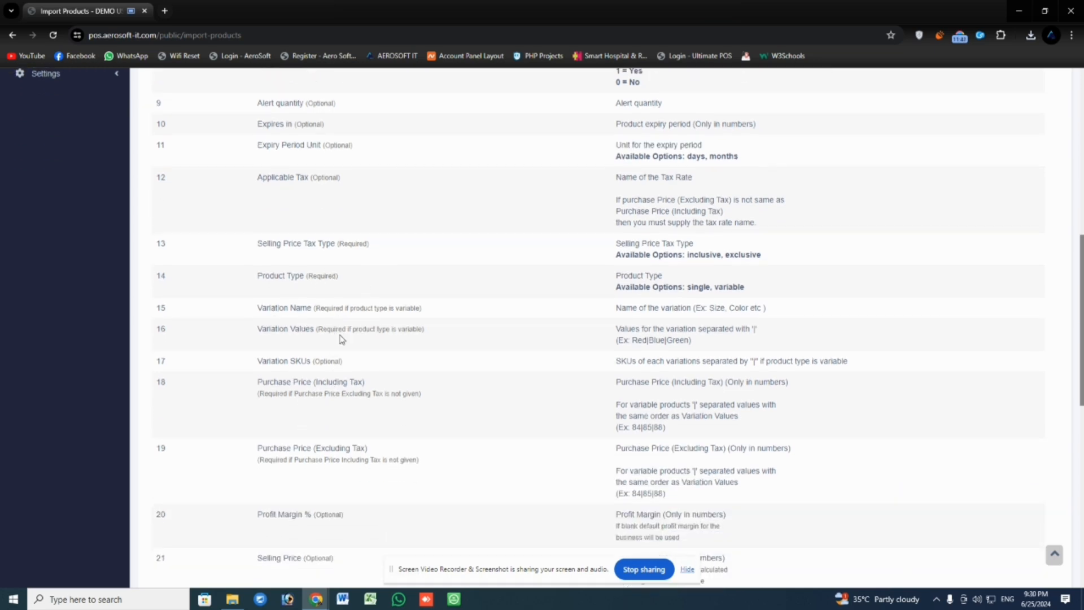
{"action": "scroll", "coordinate": [379, 339], "scroll_direction": "down", "scroll_amount": 7}
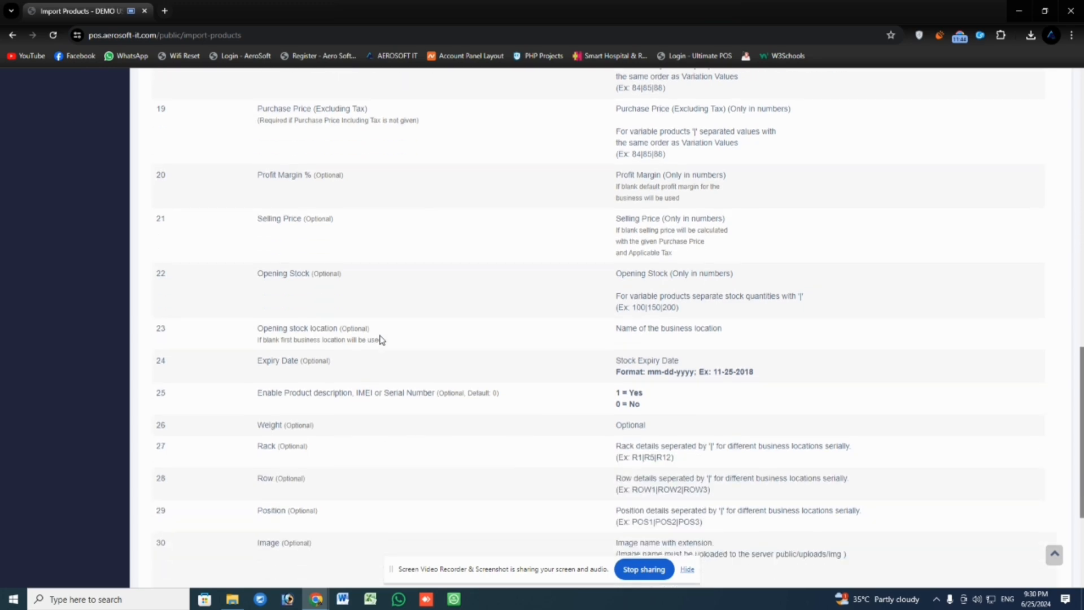
{"action": "scroll", "coordinate": [314, 358], "scroll_direction": "down", "scroll_amount": 1}
{"action": "scroll", "coordinate": [297, 418], "scroll_direction": "down", "scroll_amount": 2}
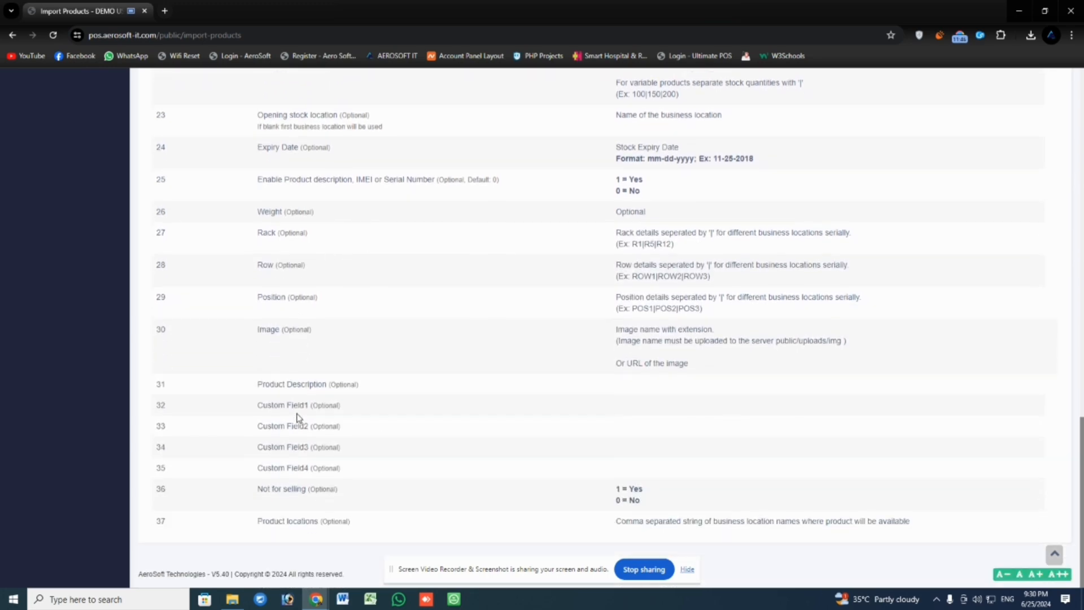
{"action": "scroll", "coordinate": [384, 413], "scroll_direction": "up", "scroll_amount": 20}
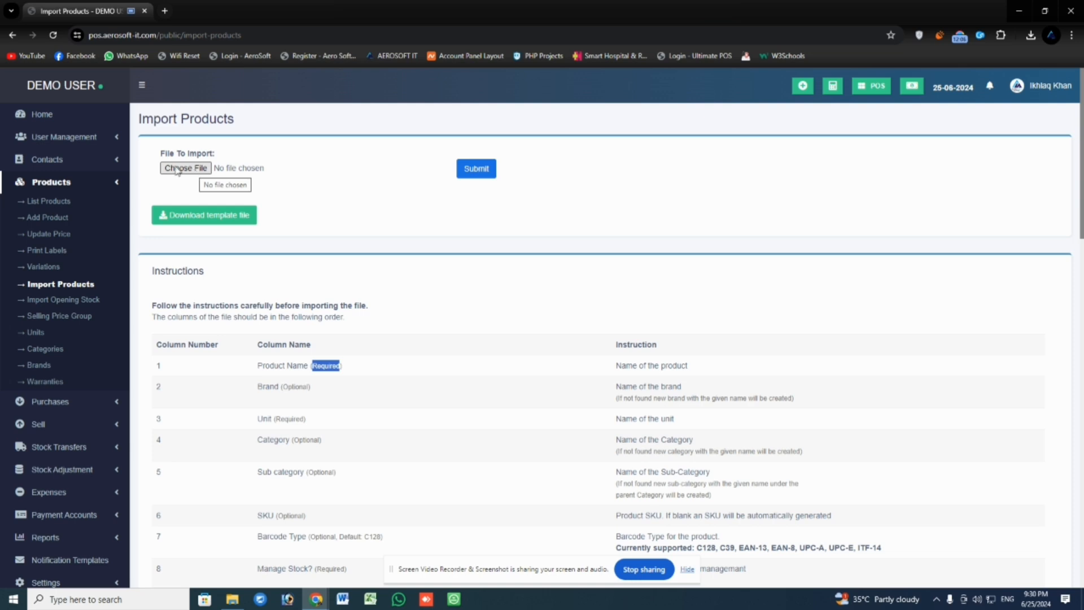
Open the file selection for the product import and cancel it without choosing a file
{"action": "left_click", "coordinate": [176, 168]}
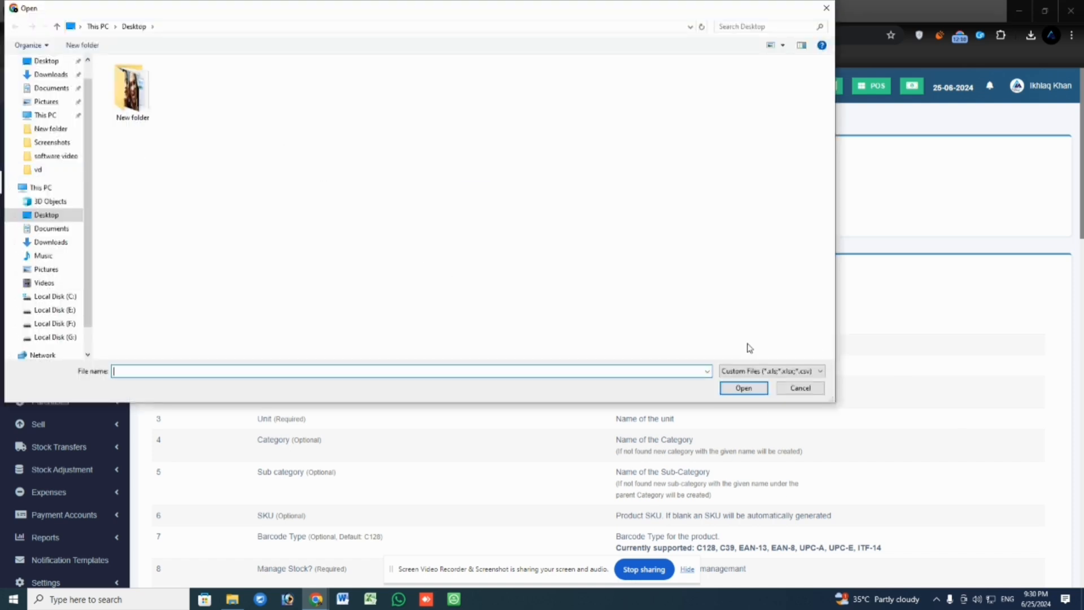
{"action": "left_click", "coordinate": [803, 389]}
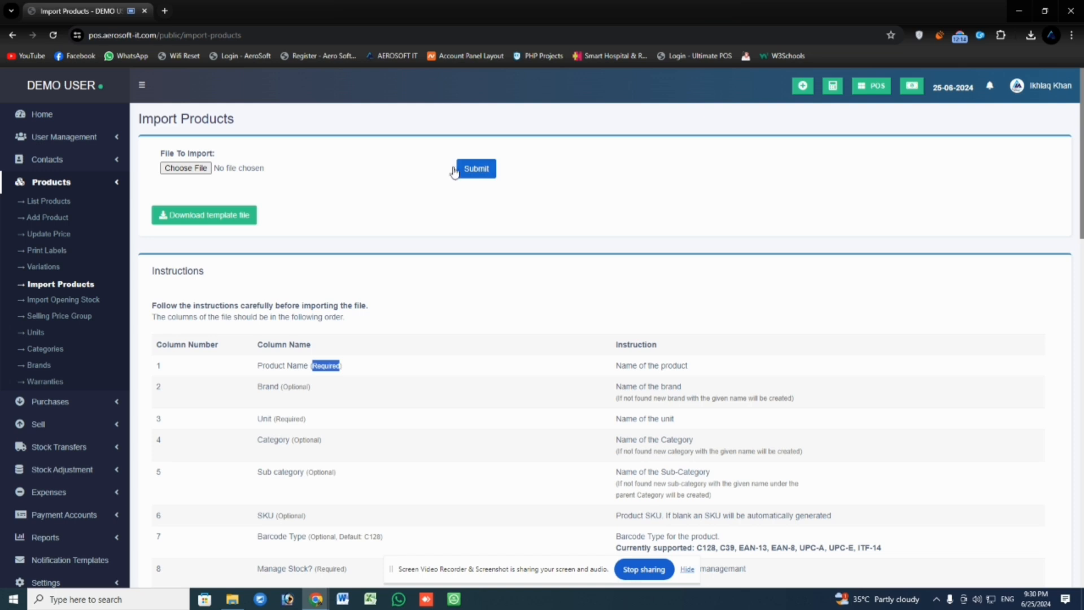
{"action": "left_click", "coordinate": [62, 186]}
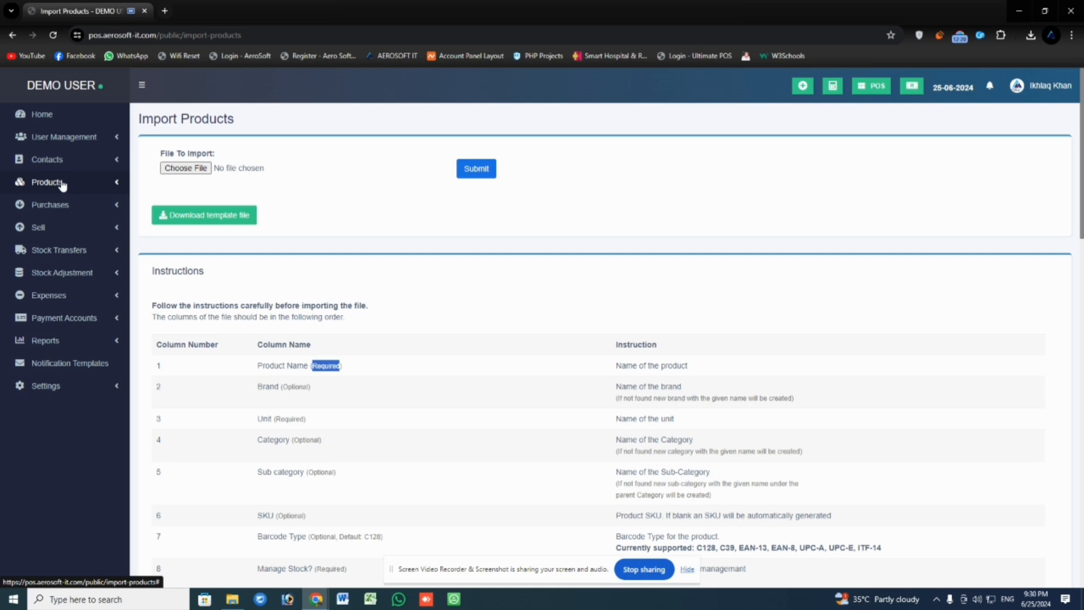
{"action": "left_click", "coordinate": [62, 186]}
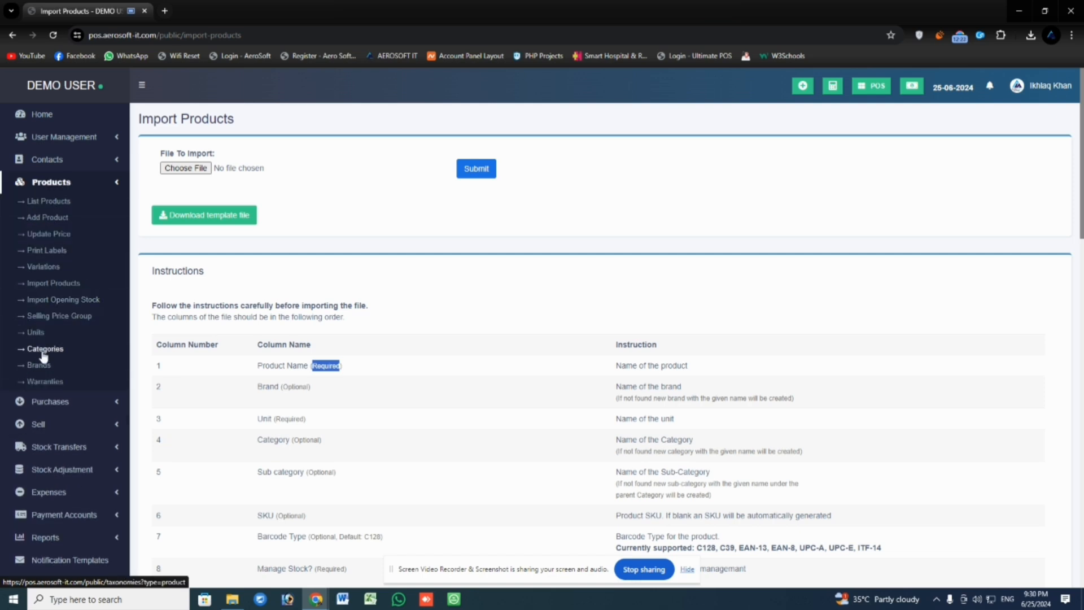